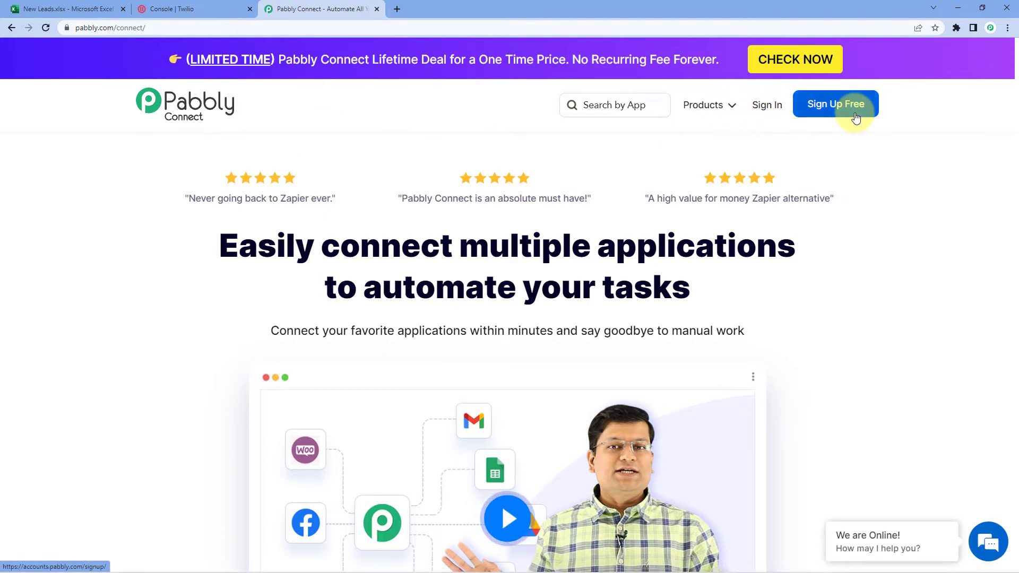
Step: Go from the Pabbly Connect homepage to the account sign-in page
click(777, 111)
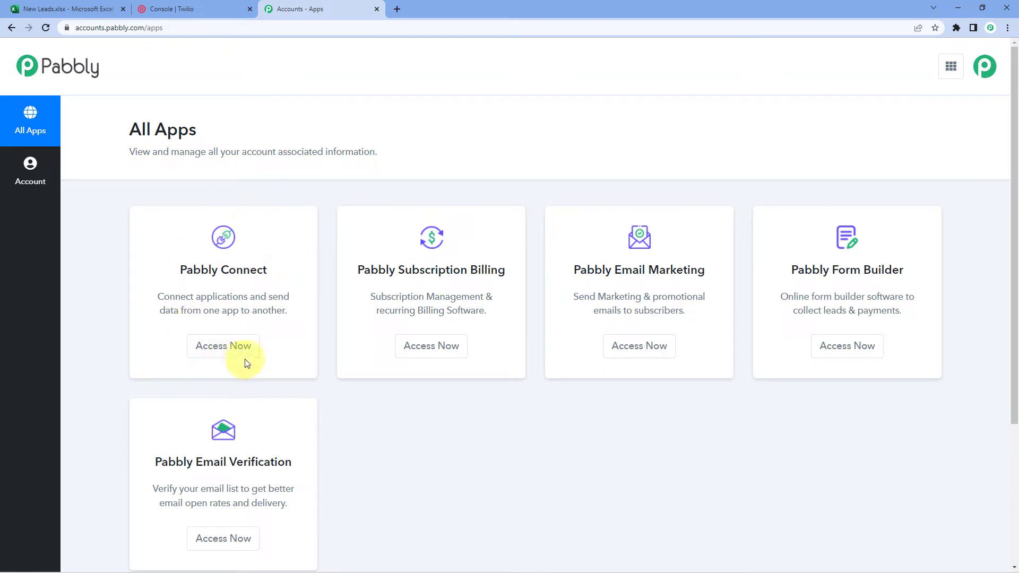
Step: Launch Pabbly Connect from the All Apps page with Access Now
click(232, 349)
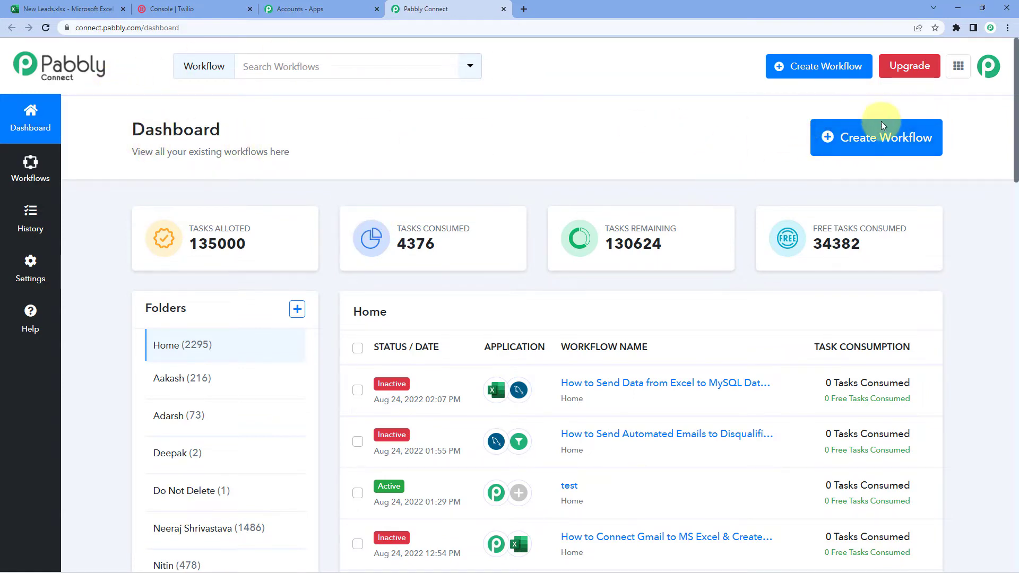
Step: Create a new workflow named 'MS Excel to Twilio'
click(878, 141)
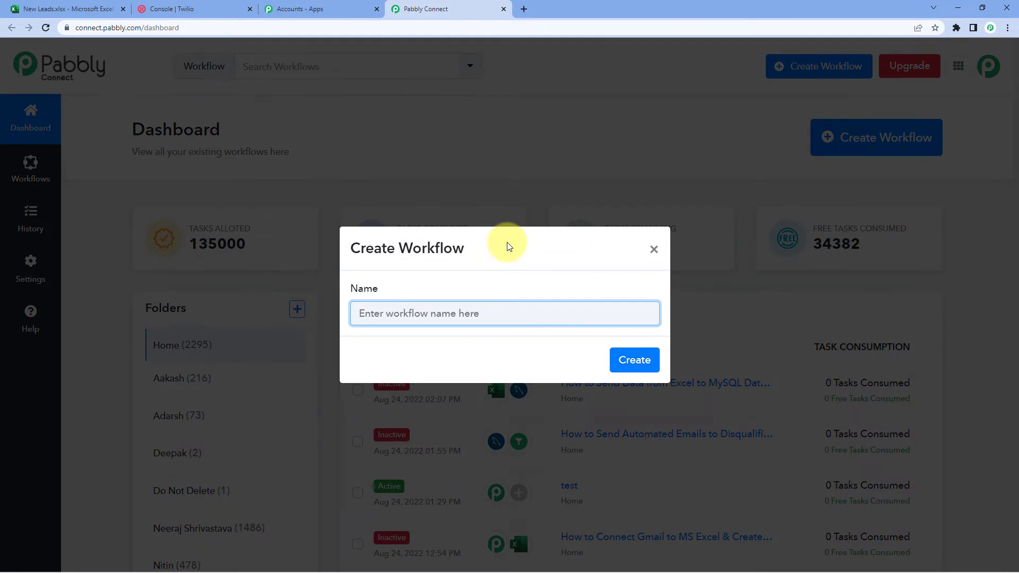
text(MS Excel to Twilio)
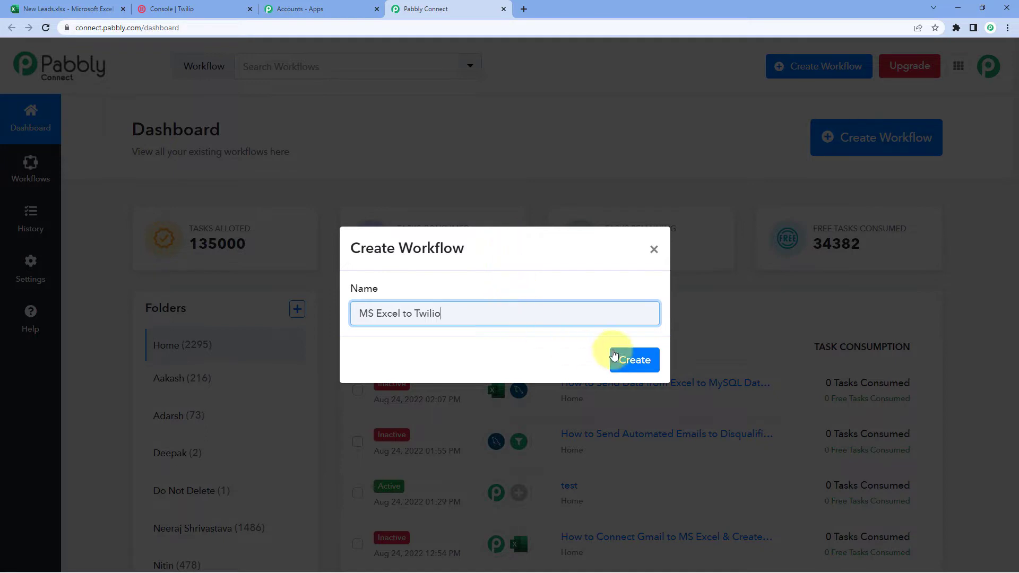
click(624, 360)
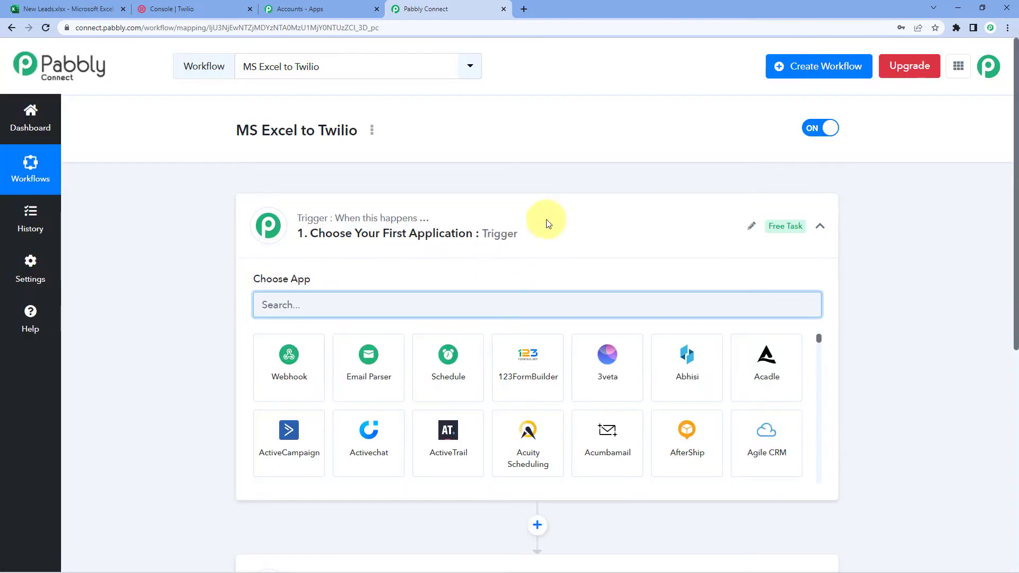
Step: Collapse and re-expand the trigger card to reveal the Choose App grid
click(489, 217)
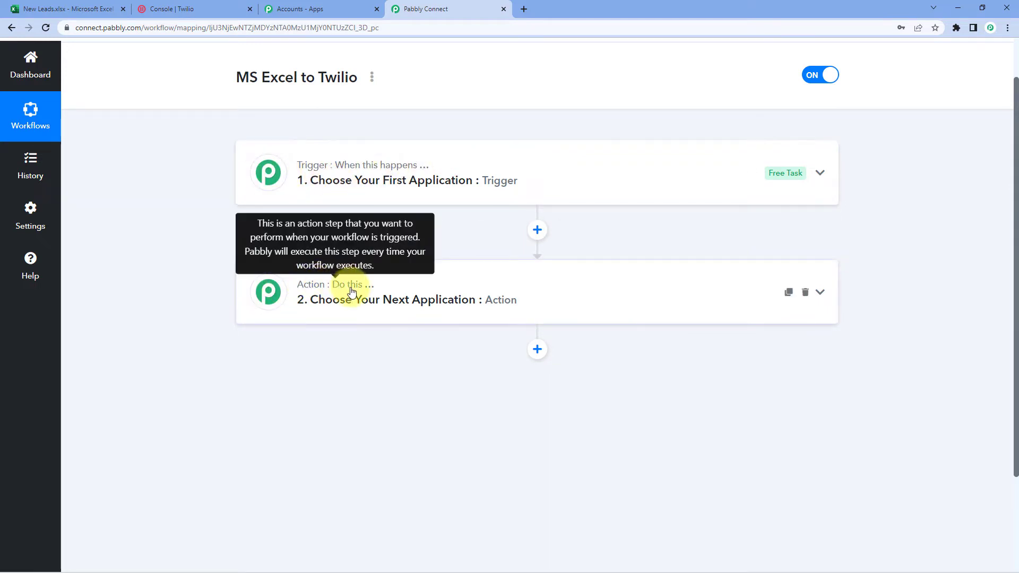
click(387, 183)
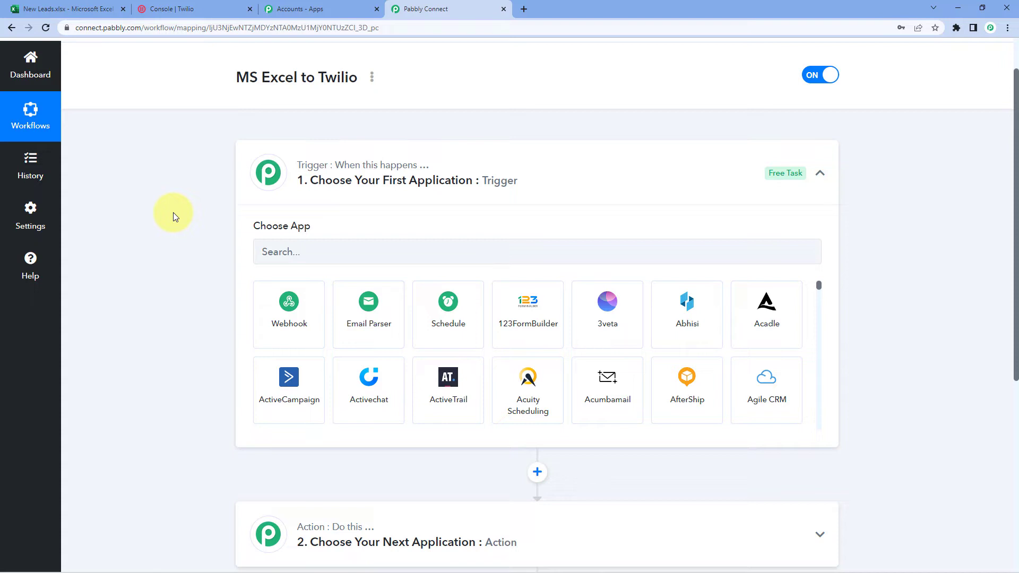
Step: Search 'Micro' and pick Microsoft Excel as the trigger app
scroll(173, 212, down, 1)
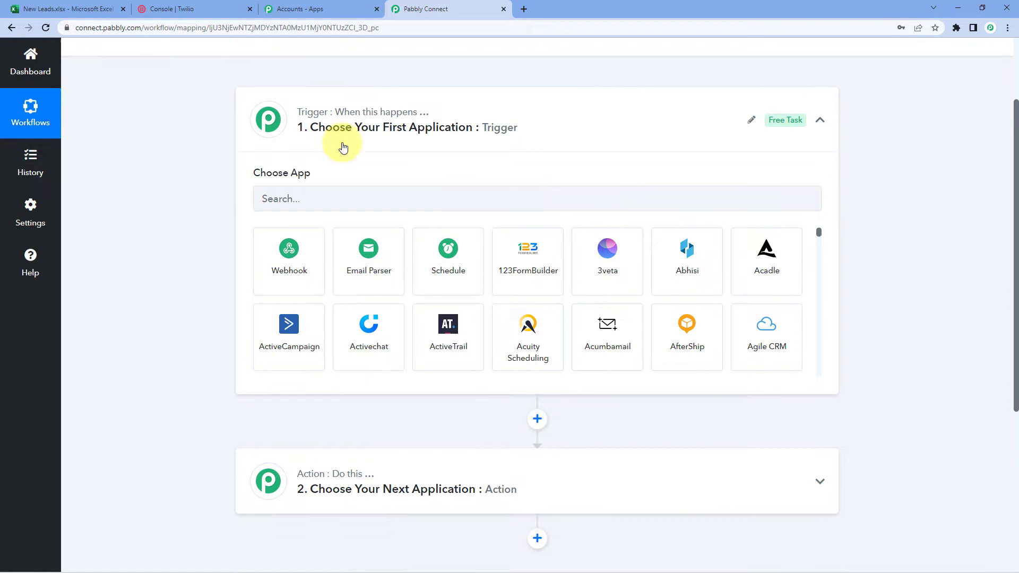
click(300, 201)
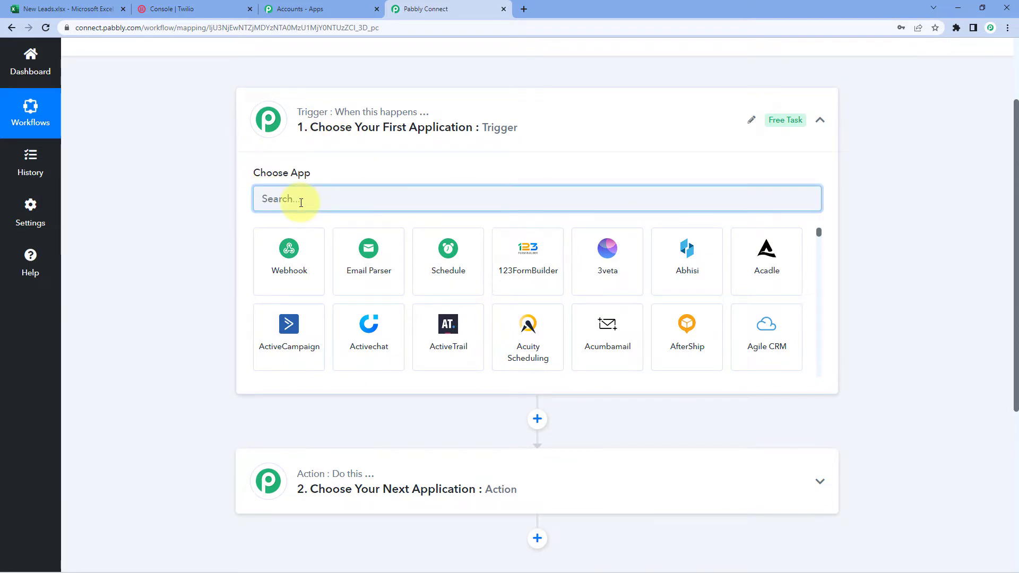
text(M)
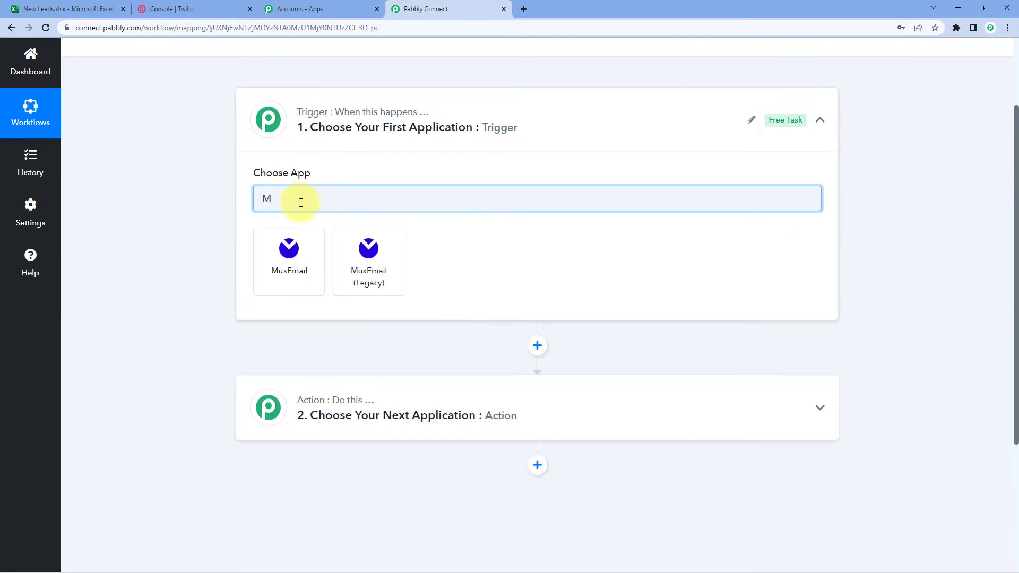
text(icro)
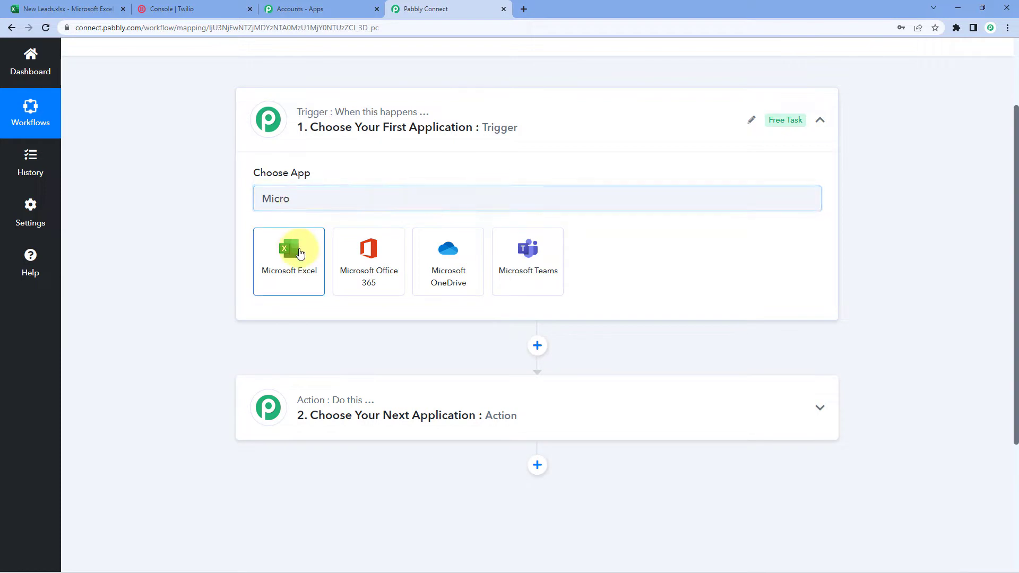
click(300, 252)
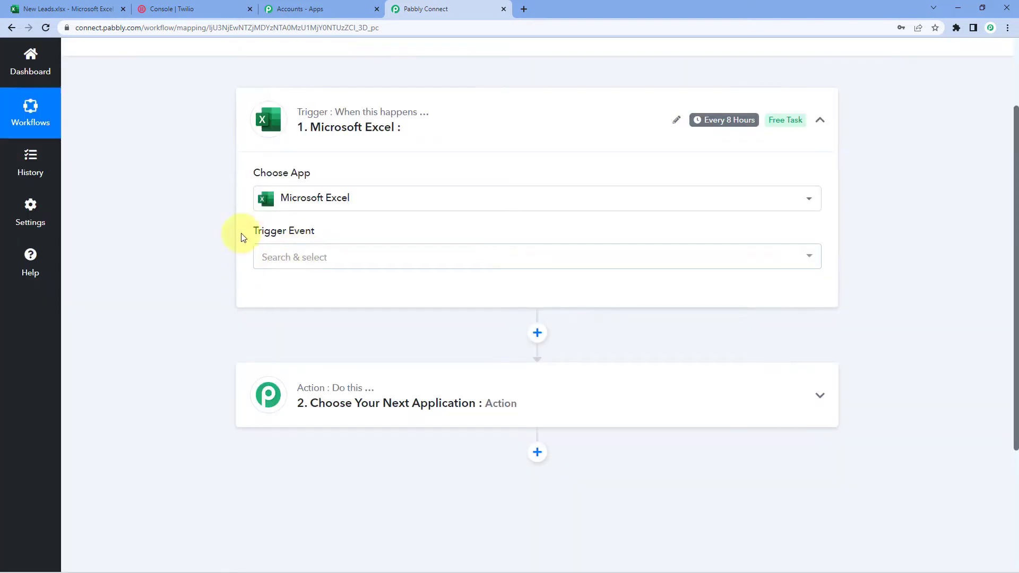
Step: Set the trigger event to New Row in Worksheet and begin connecting an Excel account
click(325, 252)
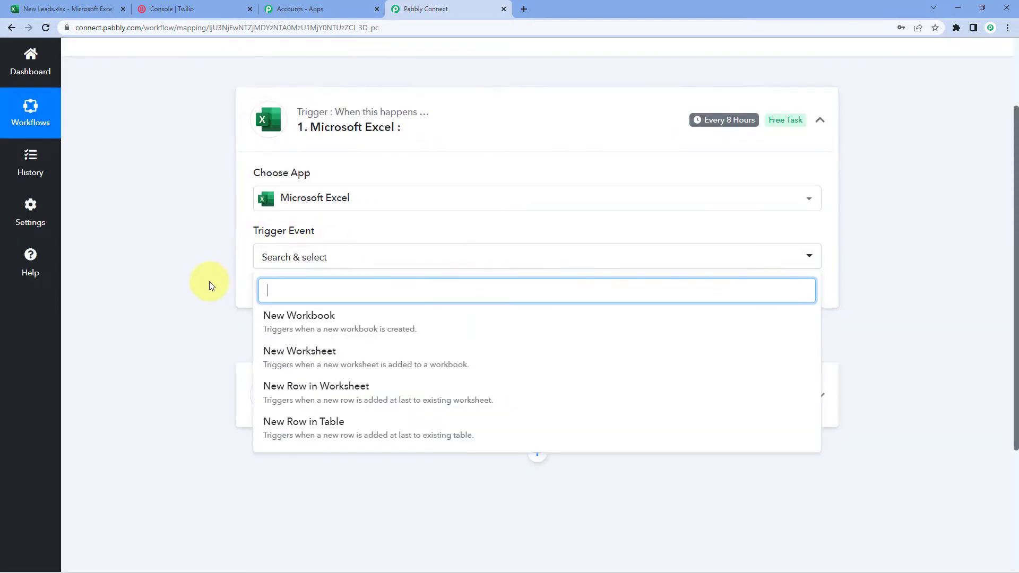
scroll(191, 276, down, 1)
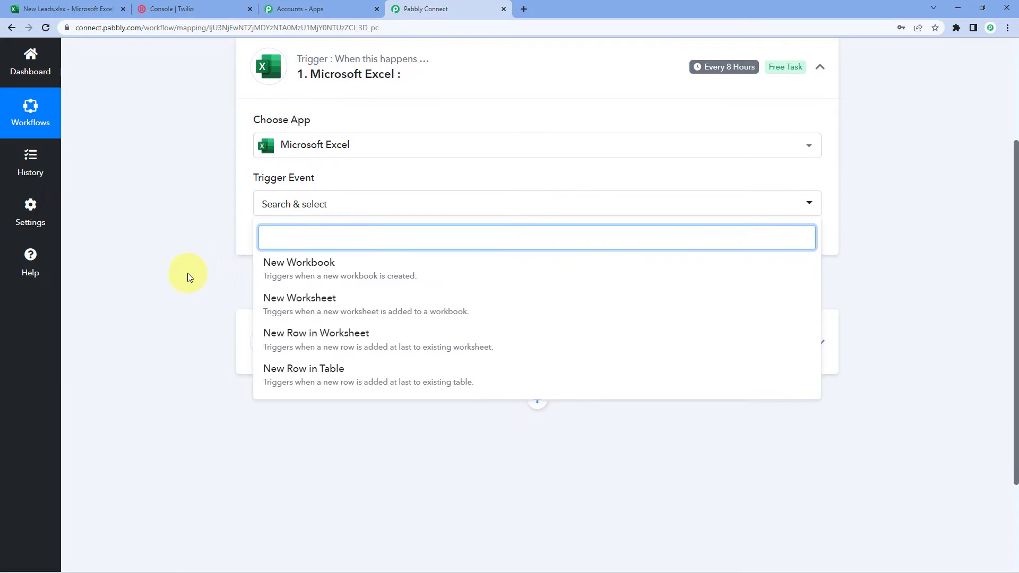
click(300, 336)
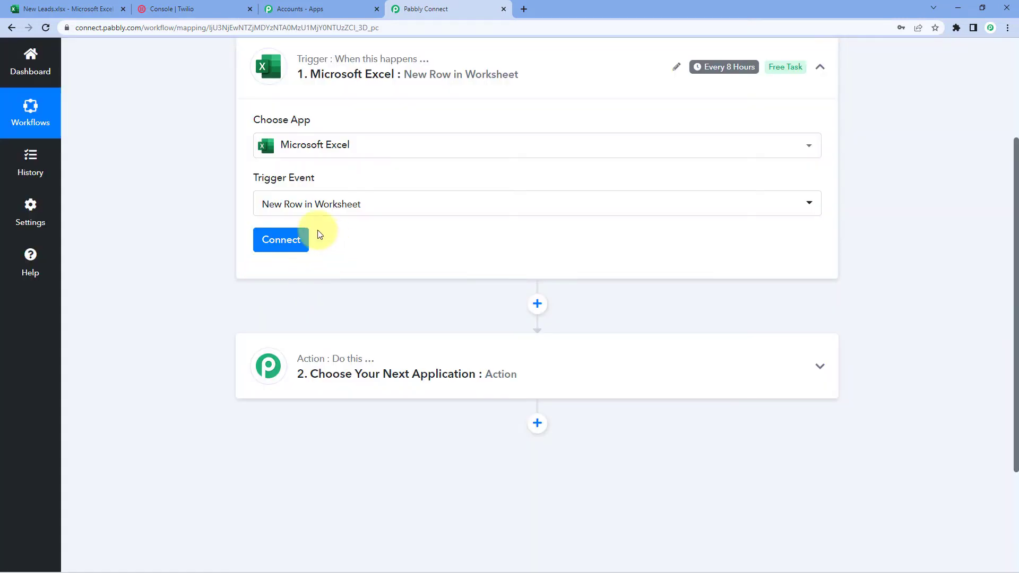
click(278, 243)
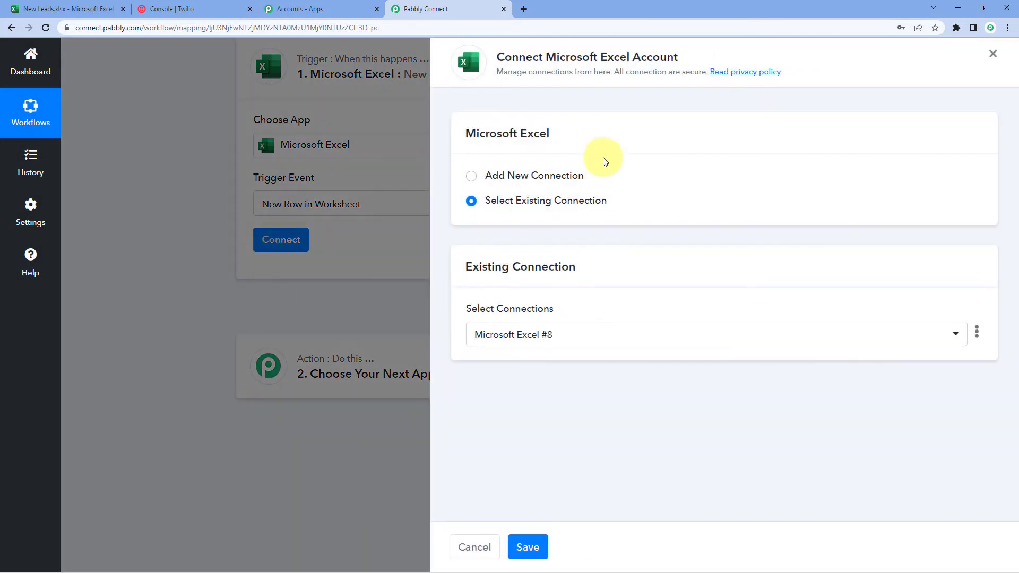
Step: Add a new Microsoft Excel connection, signing in with the Microsoft account and granting Pabbly access
click(472, 176)
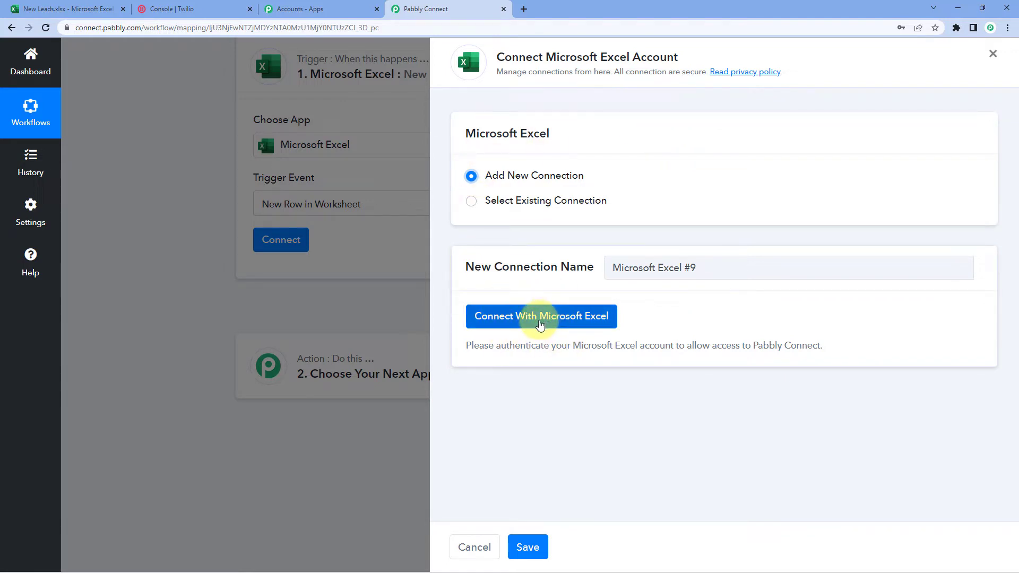
click(540, 323)
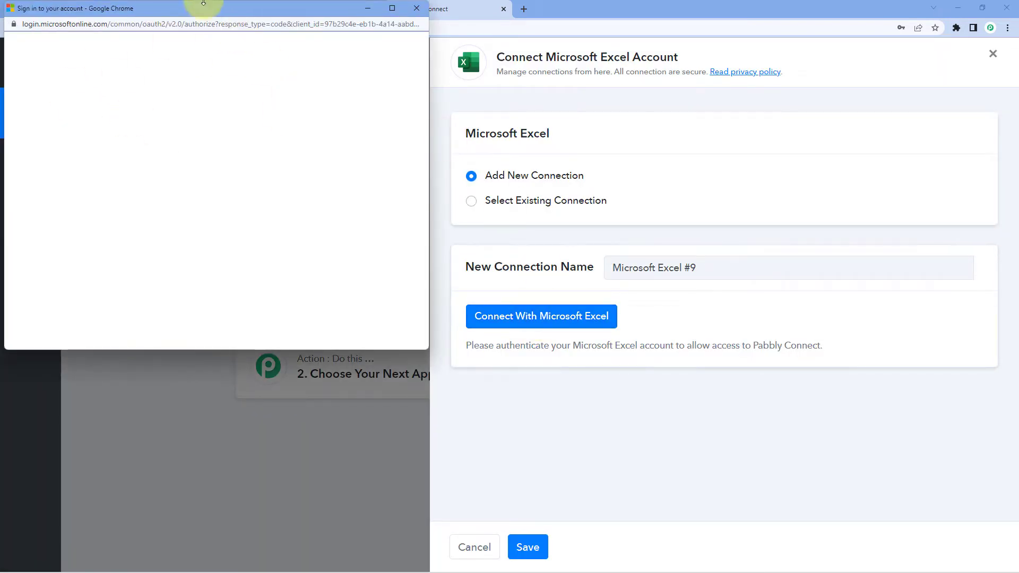
drag(203, 16, 219, 47)
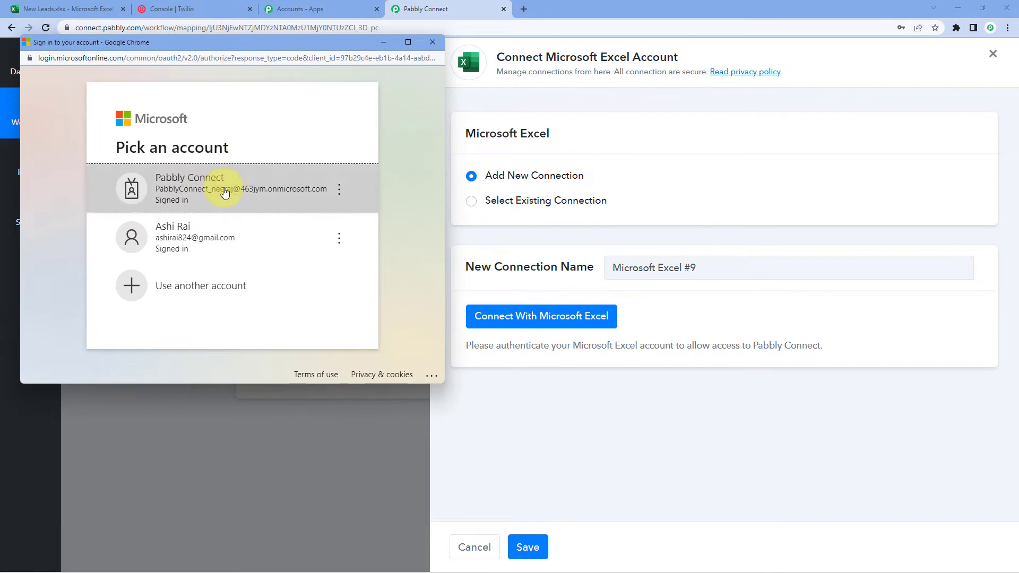
click(211, 236)
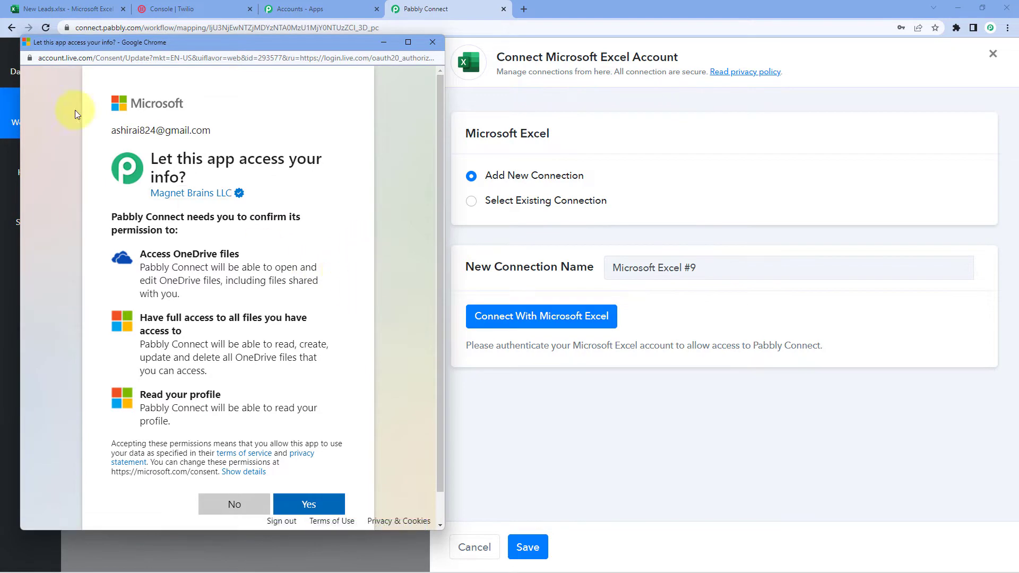
click(59, 9)
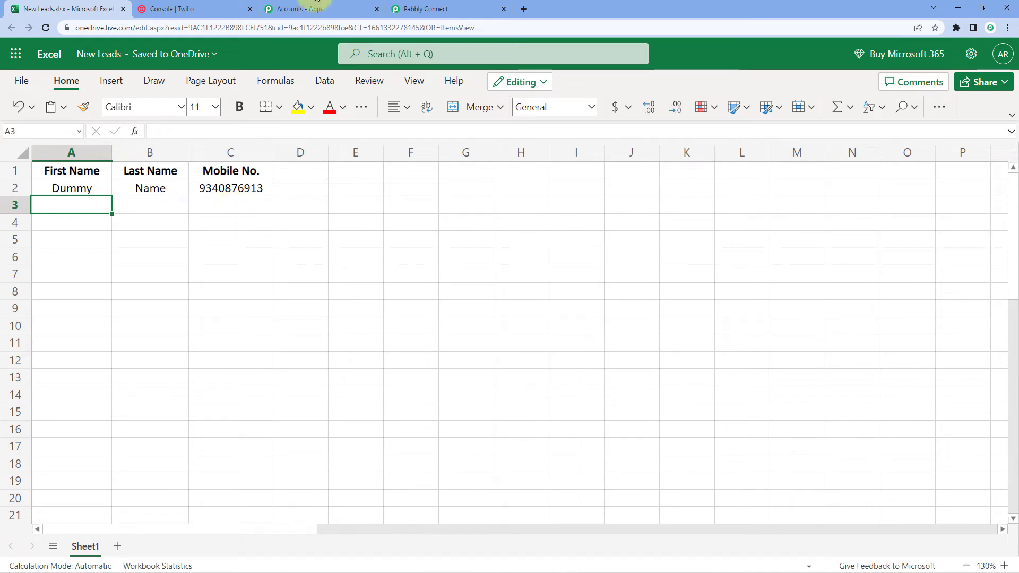
click(425, 8)
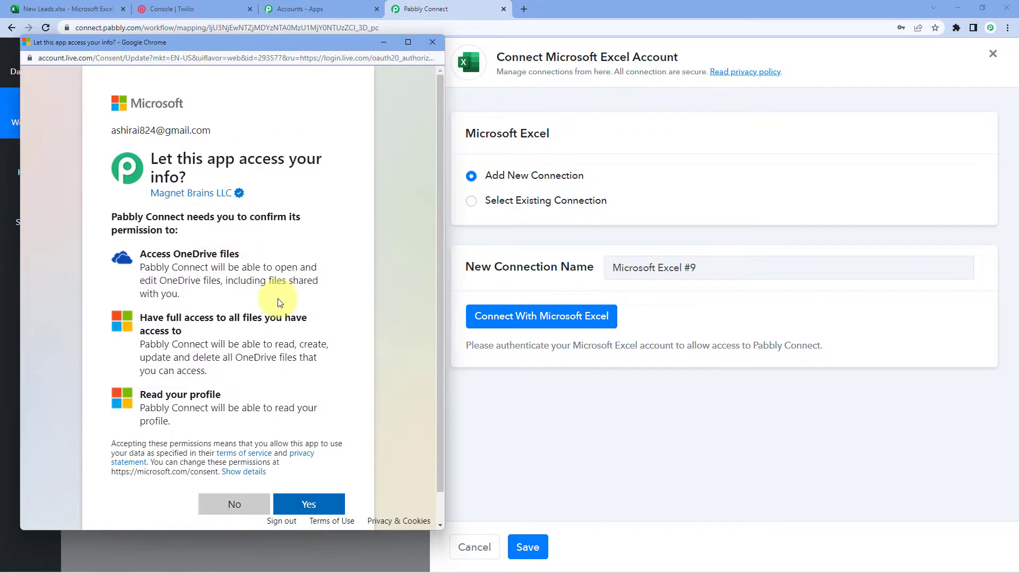
click(320, 507)
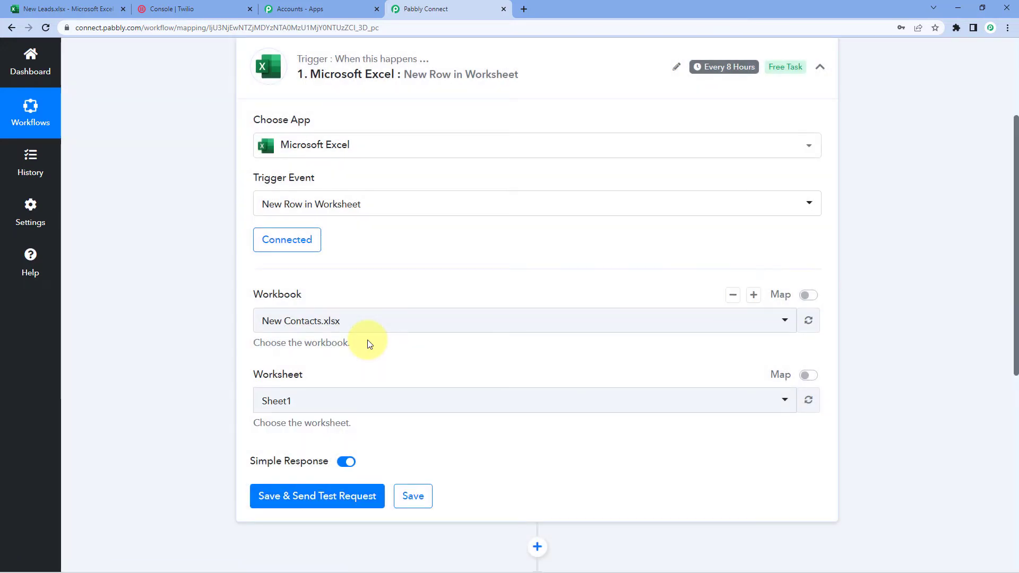
Step: Choose New Leads.xlsx as the trigger workbook
scroll(340, 276, down, 1)
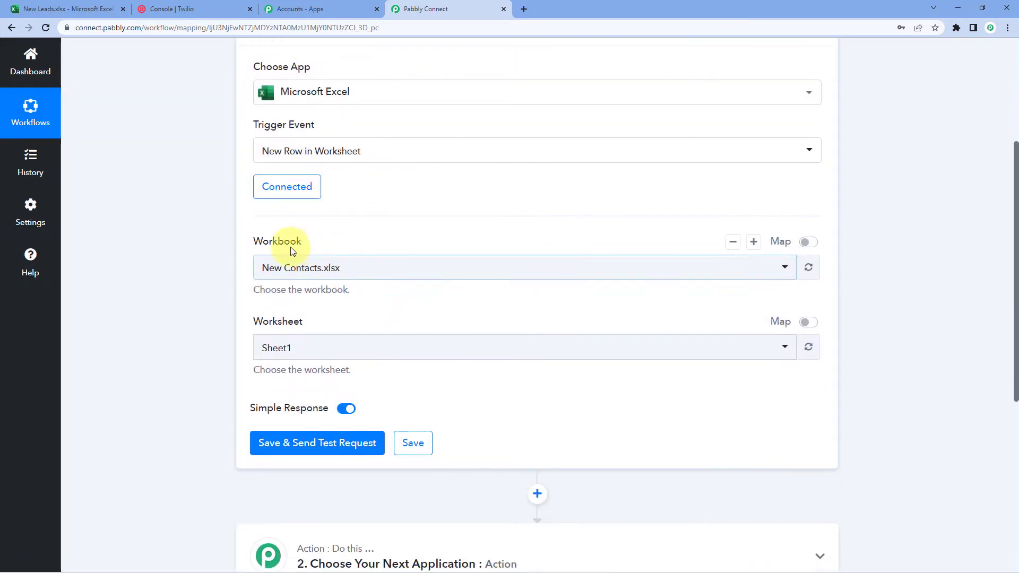
click(358, 270)
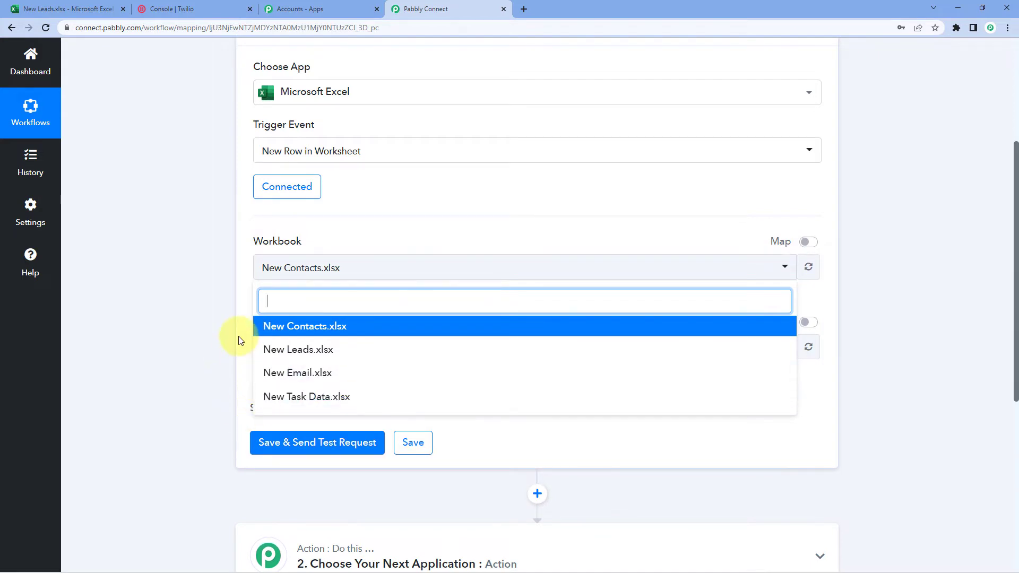
click(69, 9)
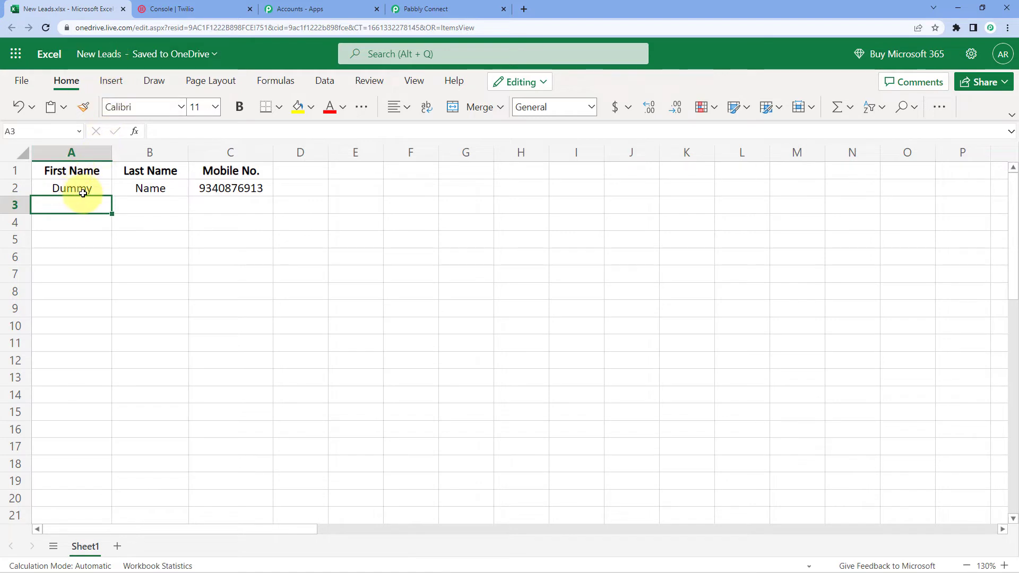
click(408, 8)
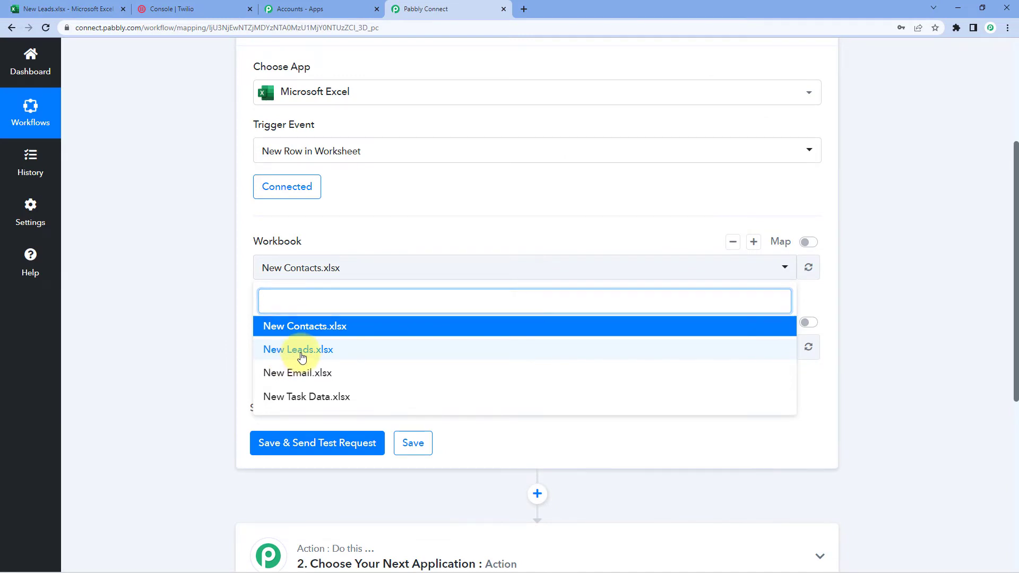
click(300, 354)
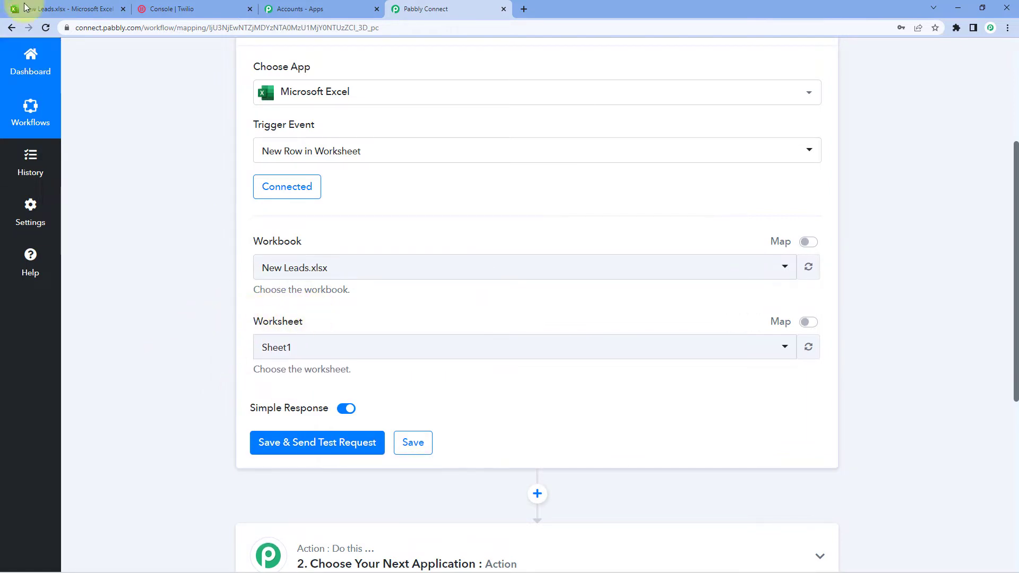
Step: Choose Sheet1 as the trigger worksheet
click(68, 9)
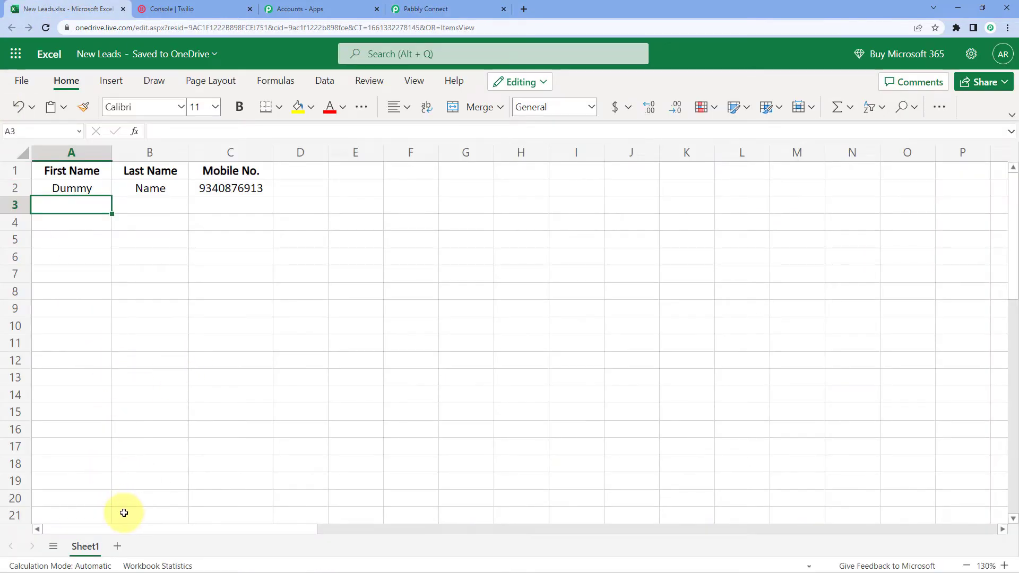
click(409, 9)
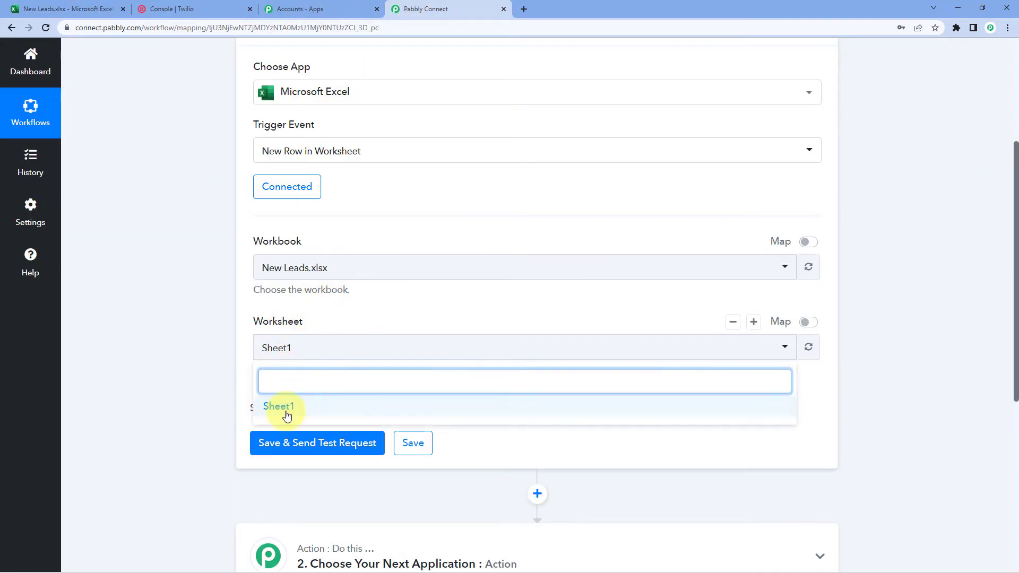
click(287, 410)
scroll(221, 346, down, 1)
scroll(220, 346, down, 1)
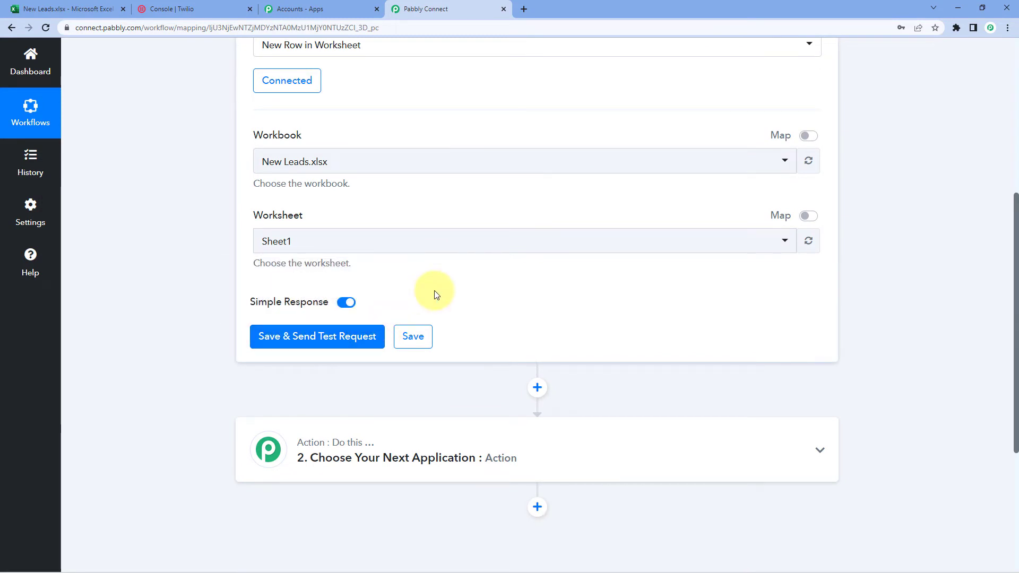
click(53, 9)
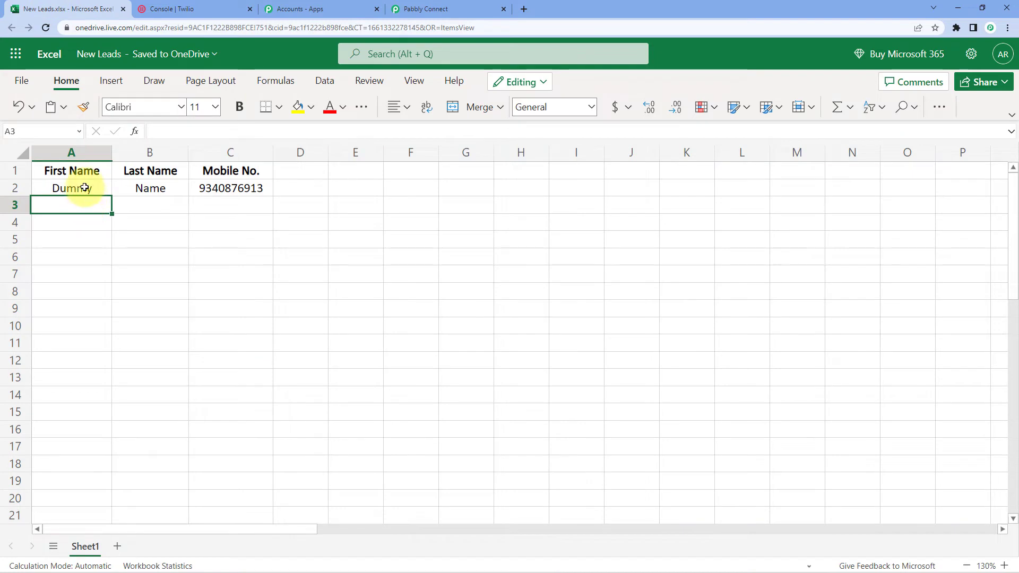
drag(69, 188, 228, 187)
click(53, 170)
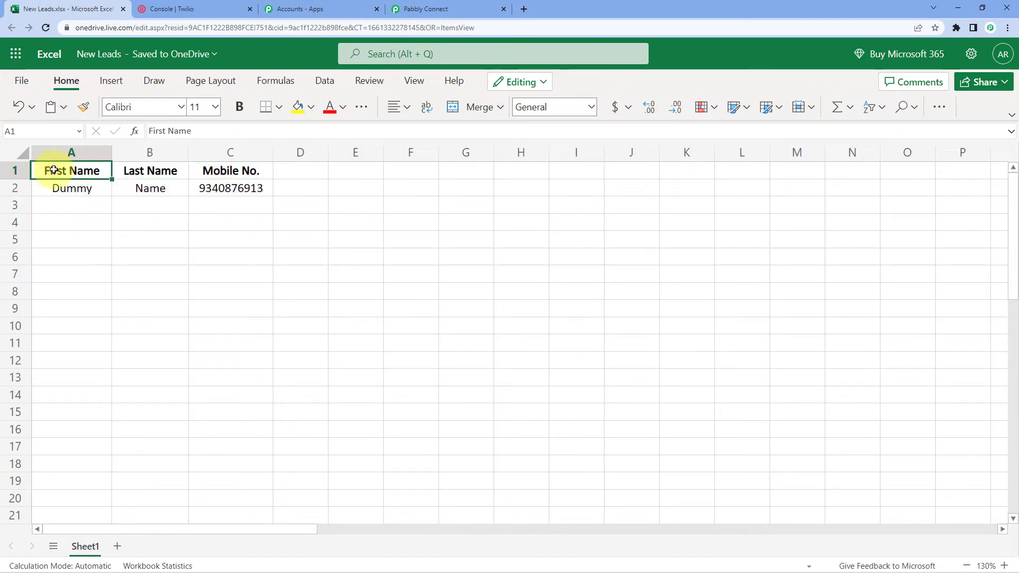
drag(53, 170, 221, 169)
click(239, 188)
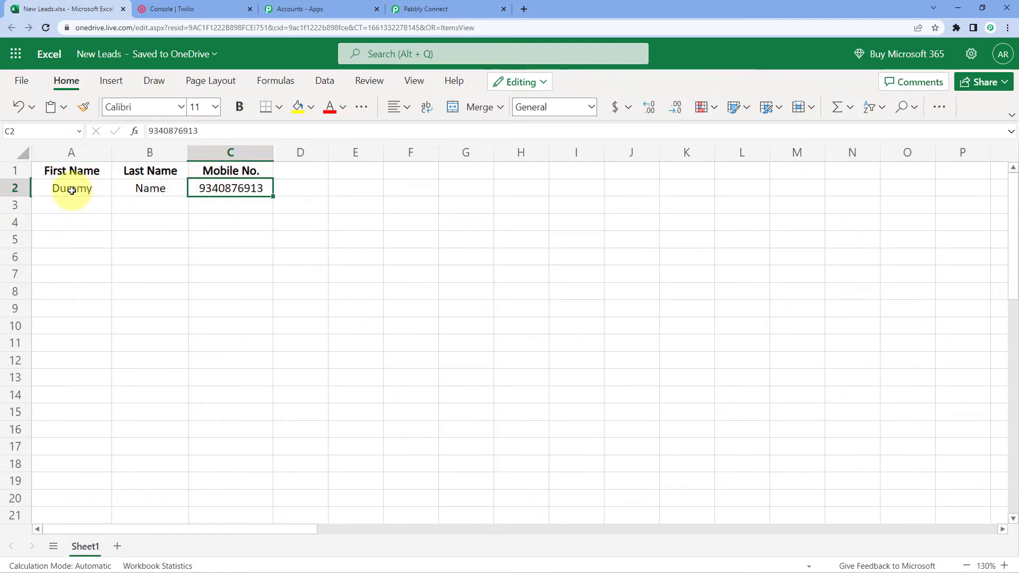
drag(152, 188, 228, 189)
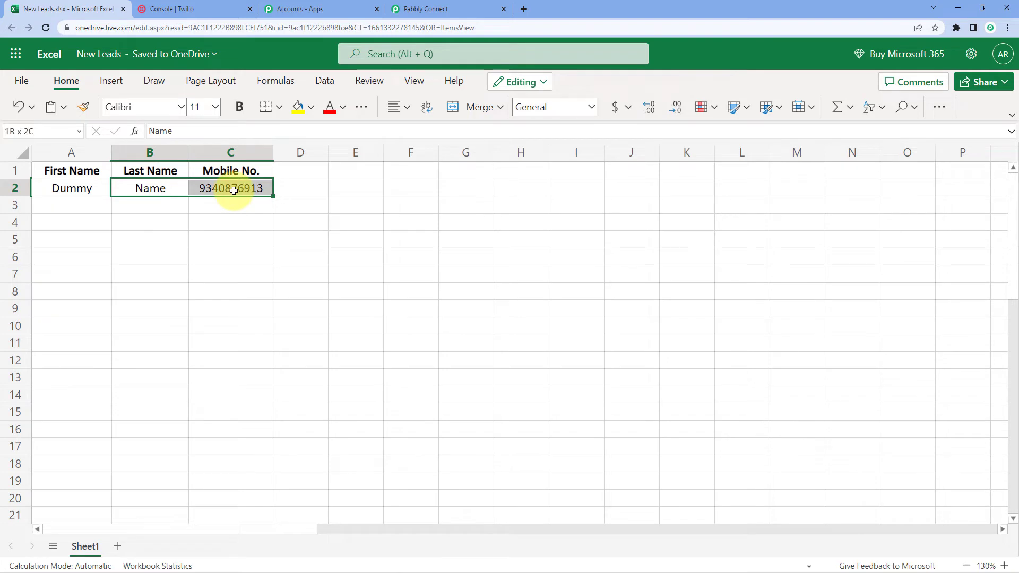
click(79, 192)
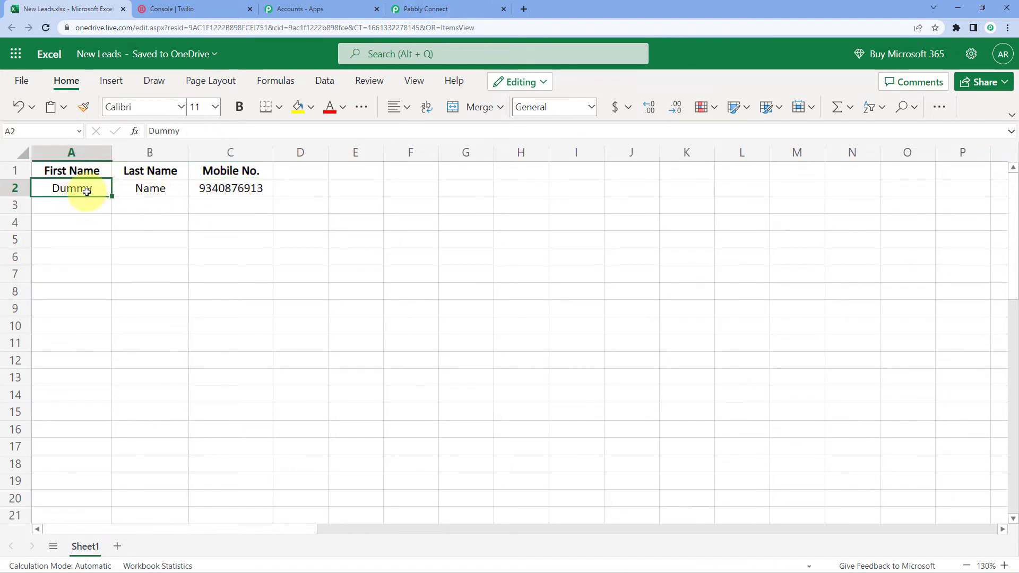
click(145, 189)
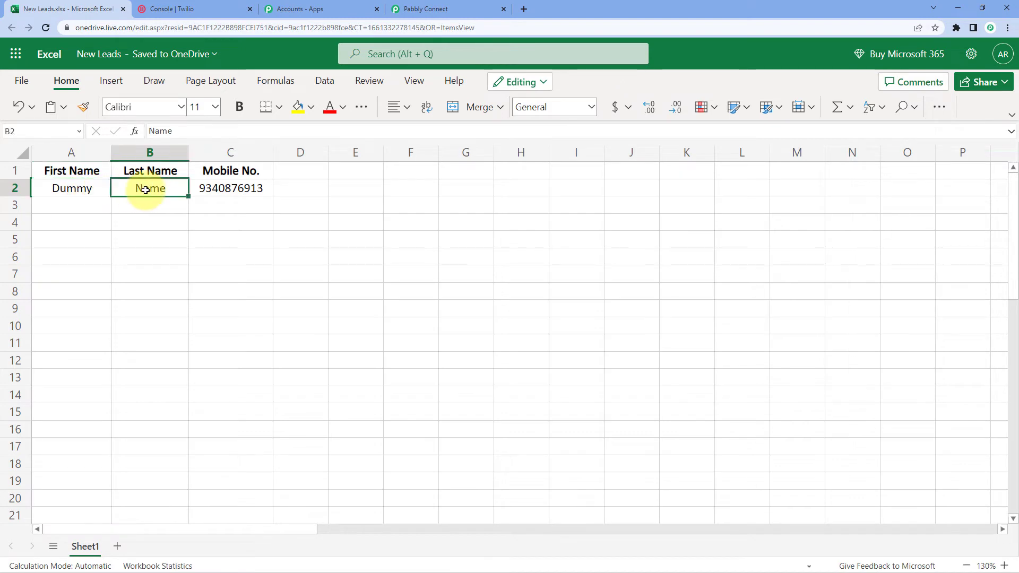
drag(68, 192, 153, 192)
click(237, 191)
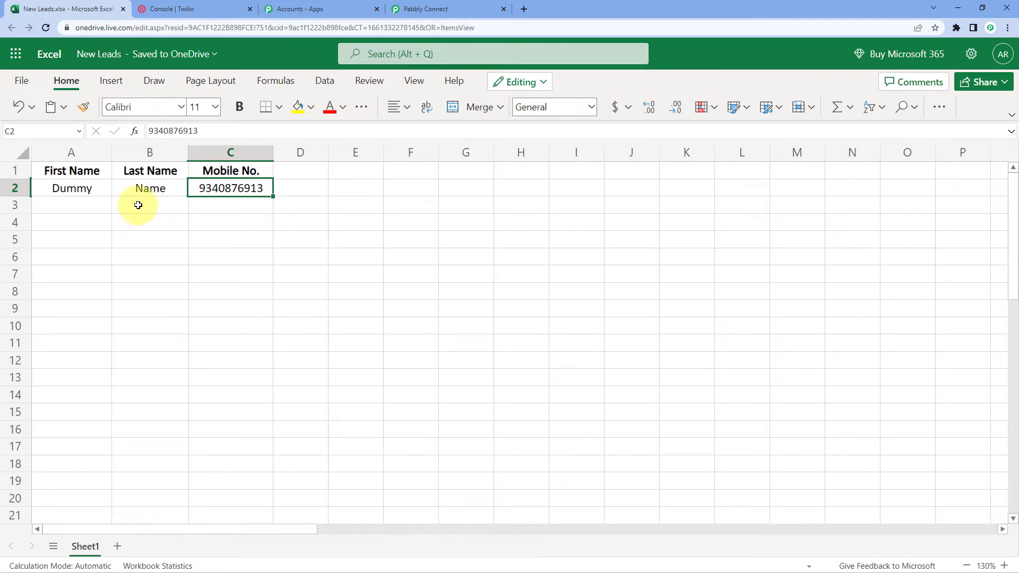
click(461, 4)
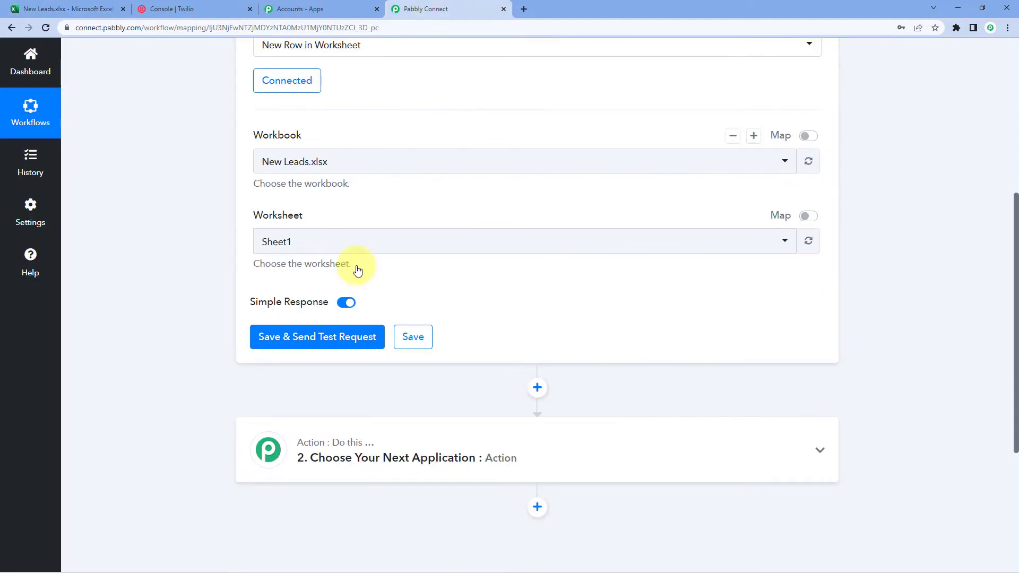
Step: Send a test request and scroll to the response received from the worksheet
click(330, 336)
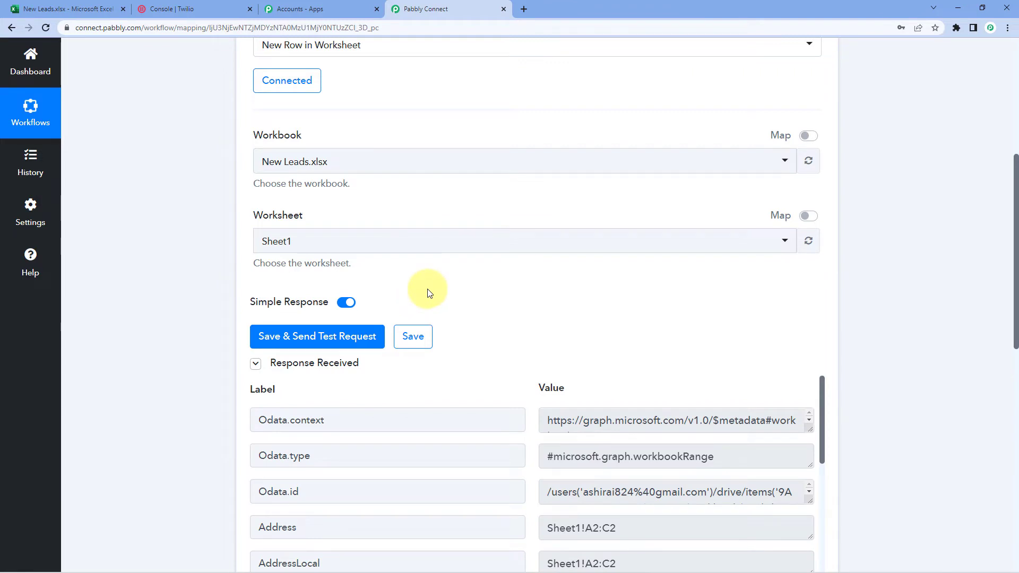
scroll(430, 294, down, 2)
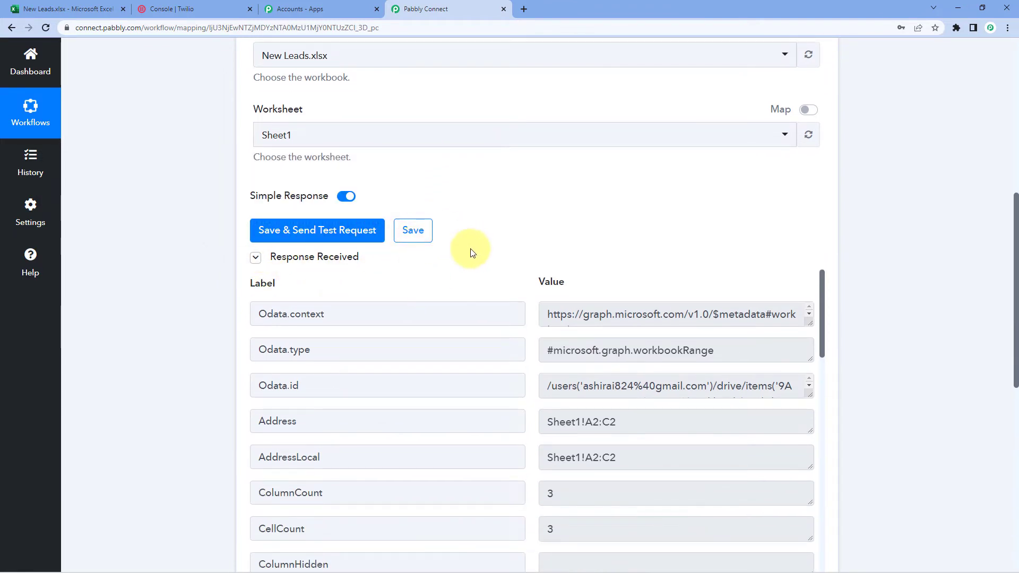
scroll(512, 227, down, 1)
scroll(517, 293, down, 4)
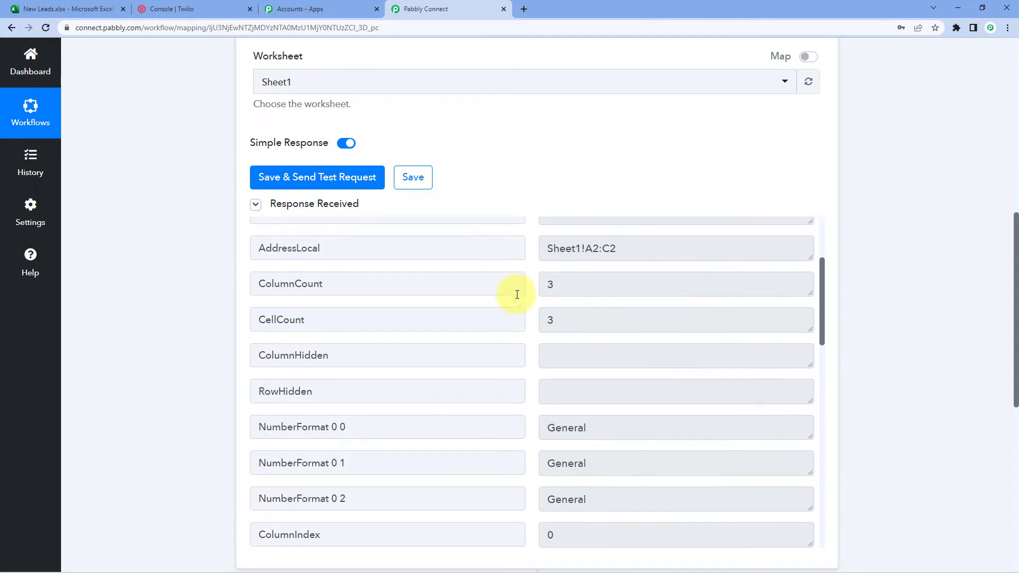
scroll(516, 295, down, 5)
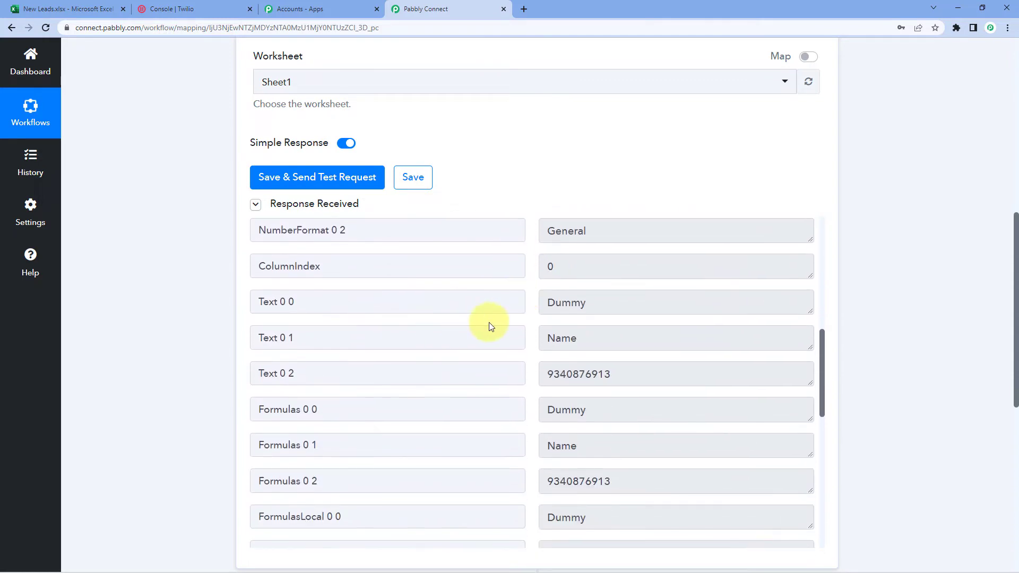
scroll(489, 327, down, 1)
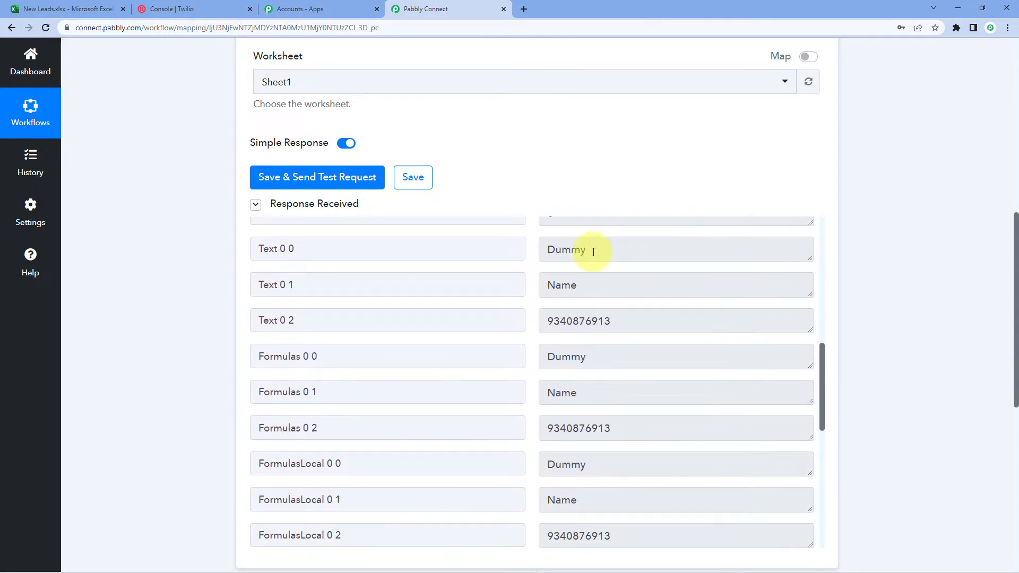
Step: Highlight the Dummy, Name and mobile number values, then view the New Leads spreadsheet
drag(594, 252, 520, 253)
drag(587, 284, 542, 287)
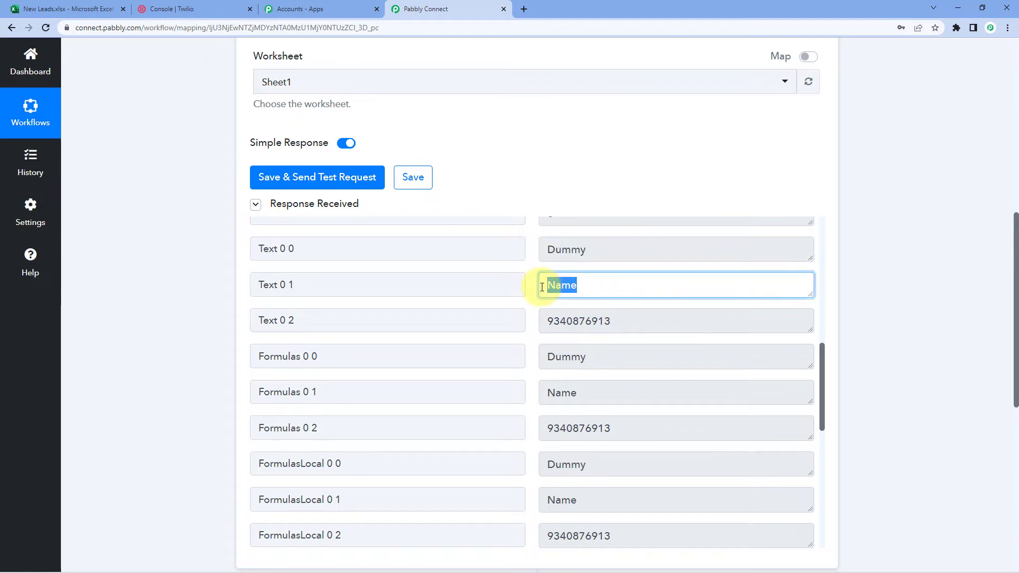
drag(610, 321, 552, 320)
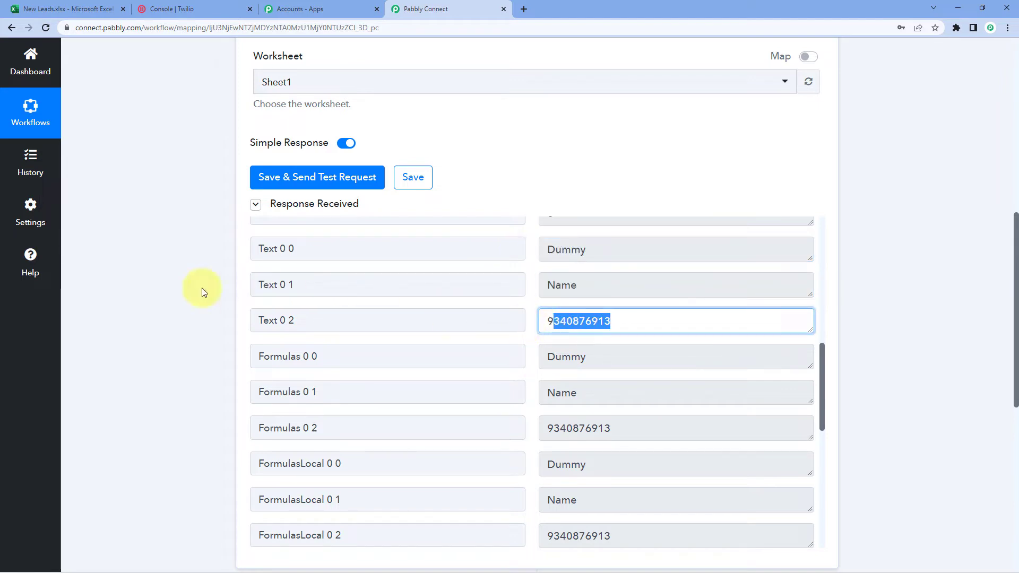
click(218, 289)
click(66, 9)
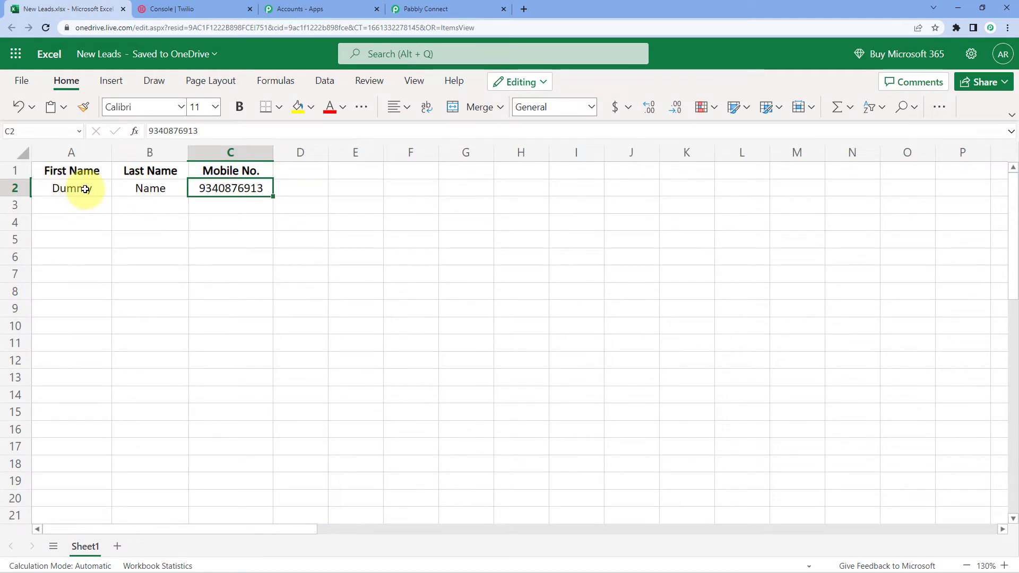
Step: Compare sheet row A2:C2 against the Pabbly Connect test response
drag(84, 189, 216, 196)
click(436, 9)
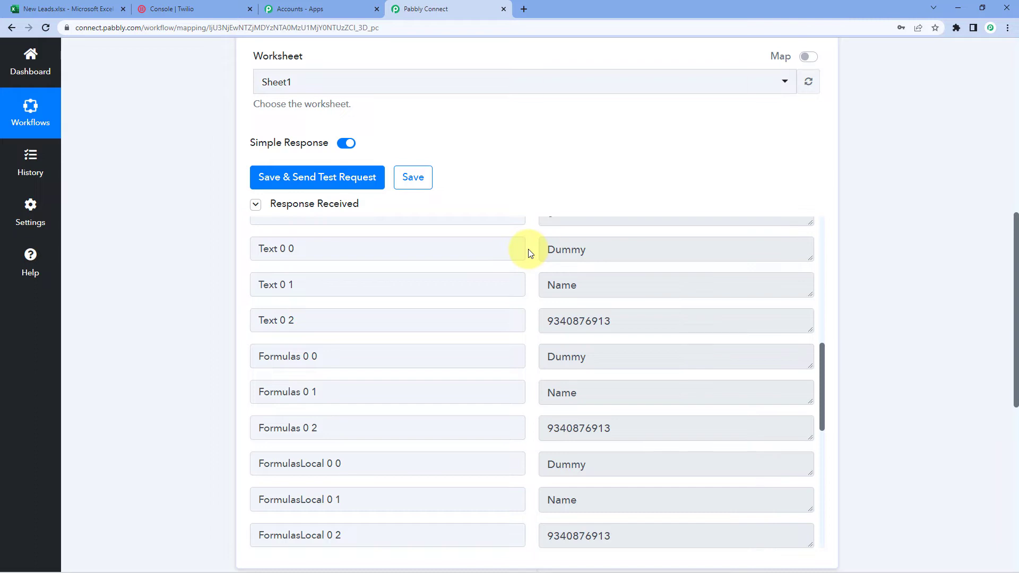
Step: Recheck the mobile number value in the trigger's test response
scroll(536, 265, up, 1)
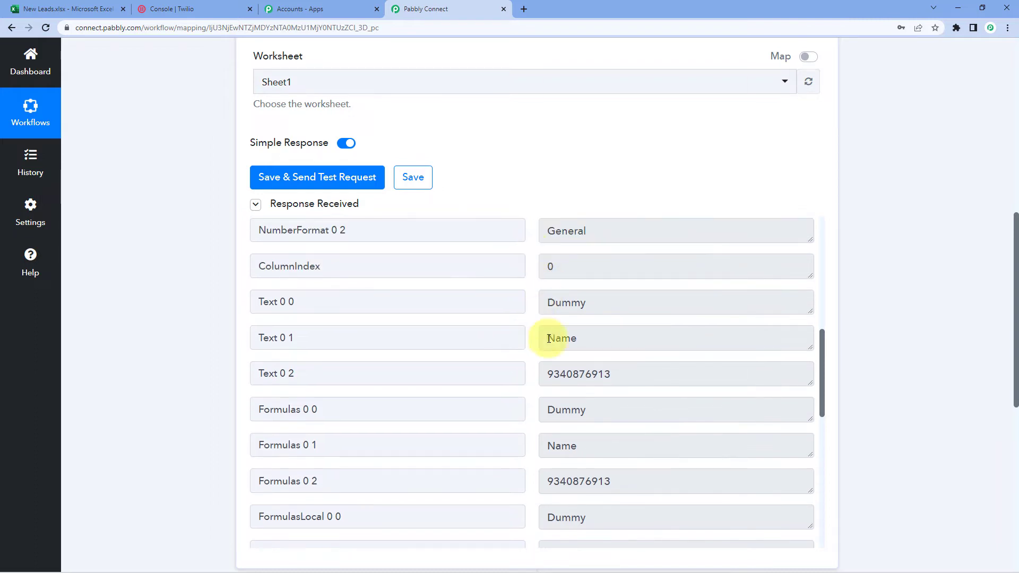
scroll(568, 356, down, 1)
drag(622, 322, 532, 319)
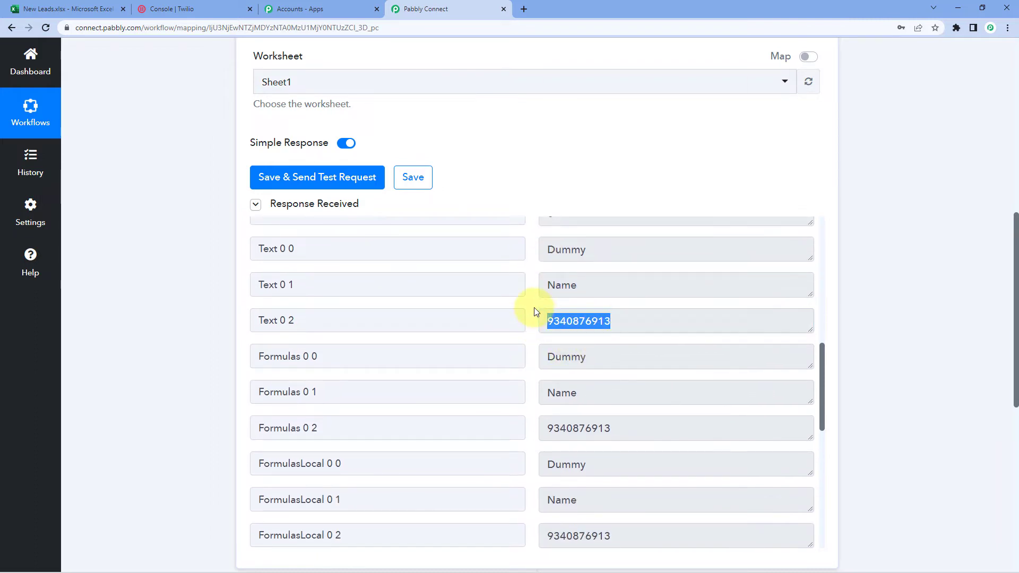
click(891, 261)
Step: Search 'Twil' and pick Twilio as the action app
scroll(892, 259, down, 8)
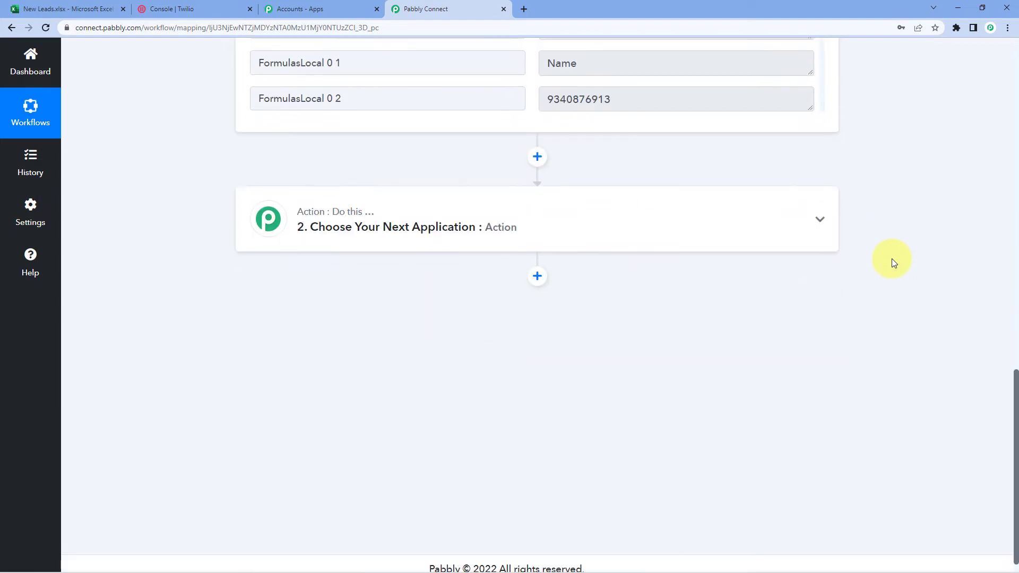
click(371, 225)
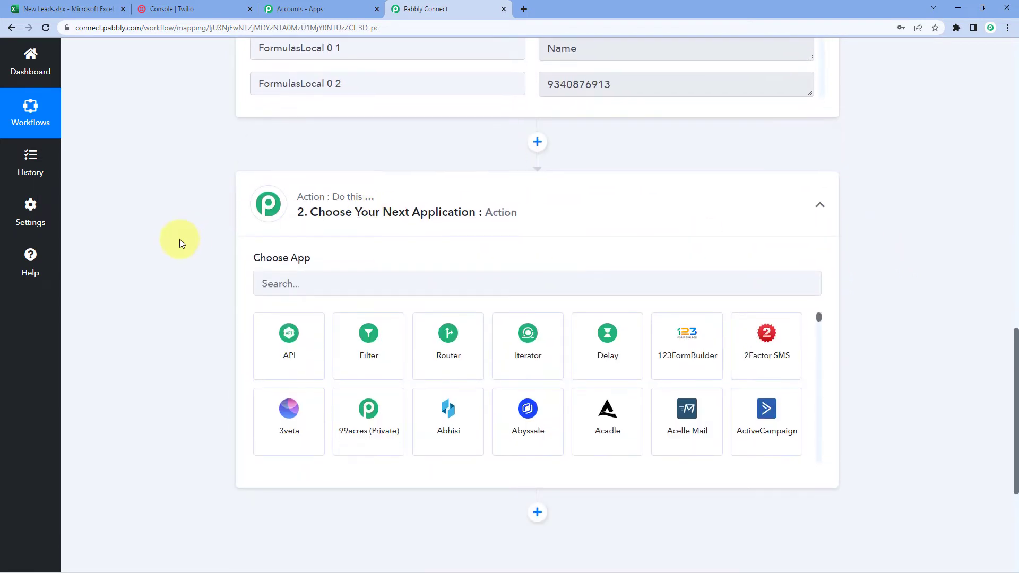
click(296, 180)
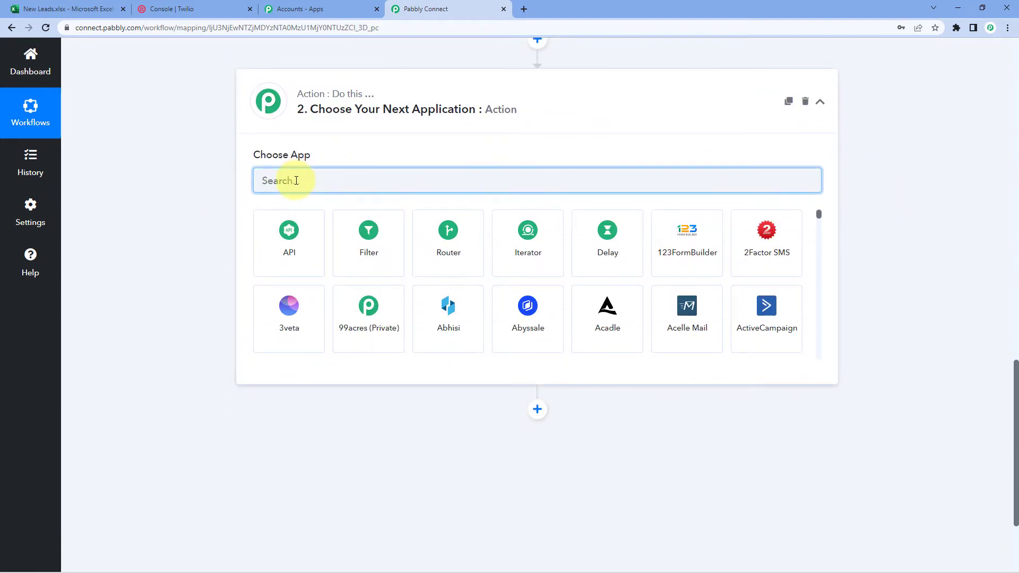
text(Twilio)
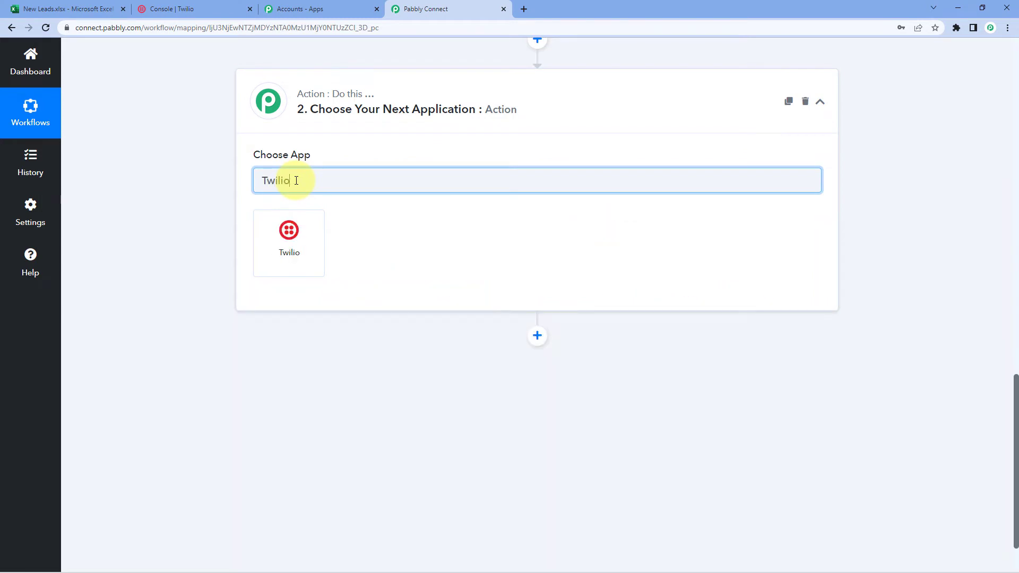
click(291, 229)
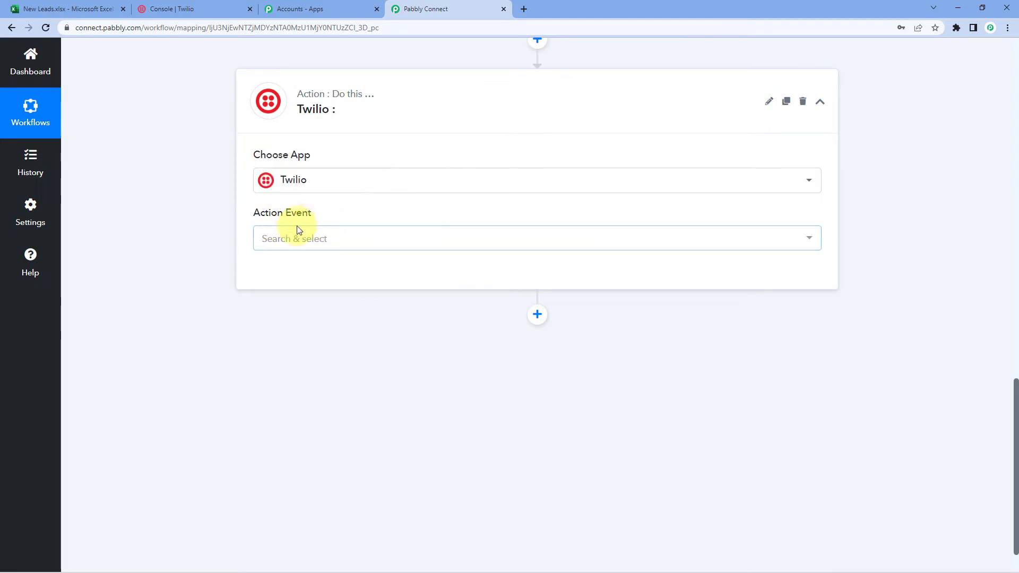
Step: Set the action event to Send SMS Message and start a new Twilio connection
click(340, 246)
scroll(237, 250, down, 1)
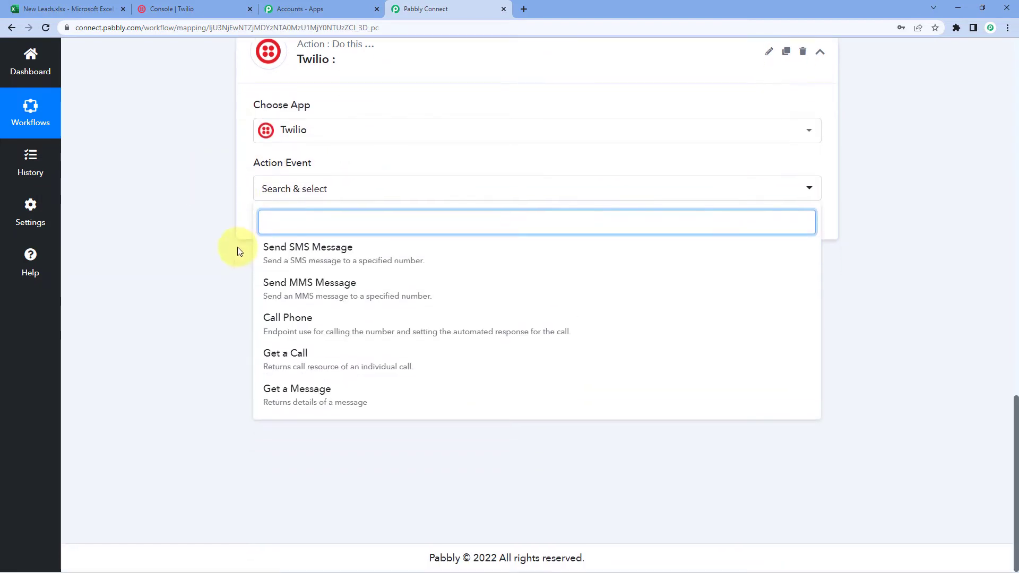
click(336, 246)
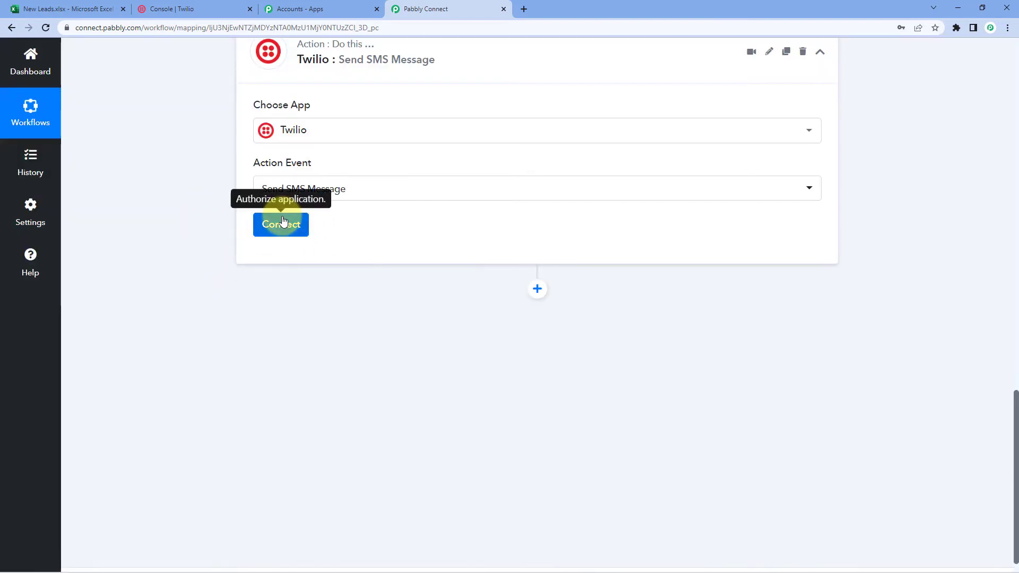
click(283, 222)
click(520, 181)
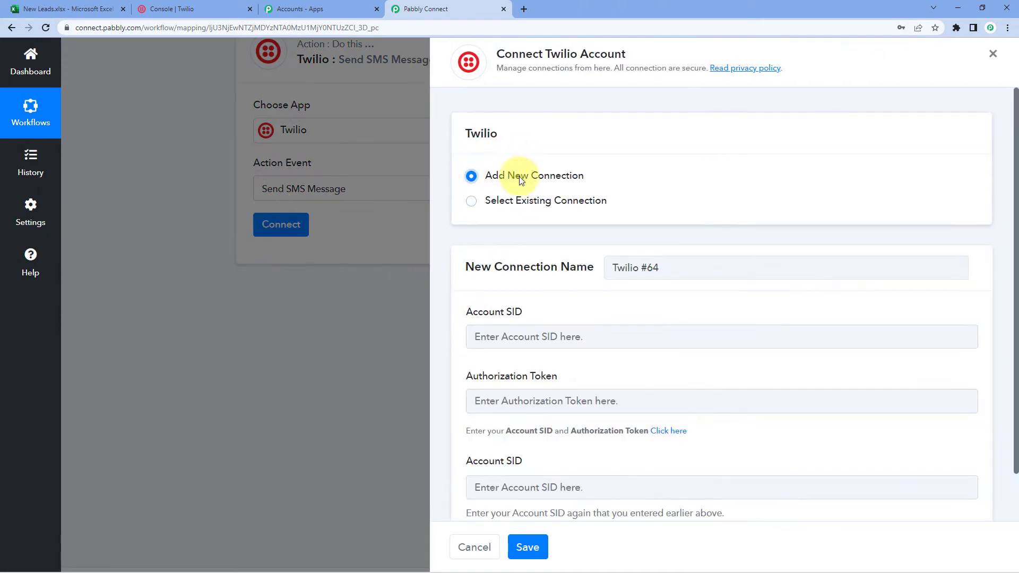
Step: Bring up the Twilio Console welcome page showing the Account SID and Auth Token
scroll(618, 171, down, 1)
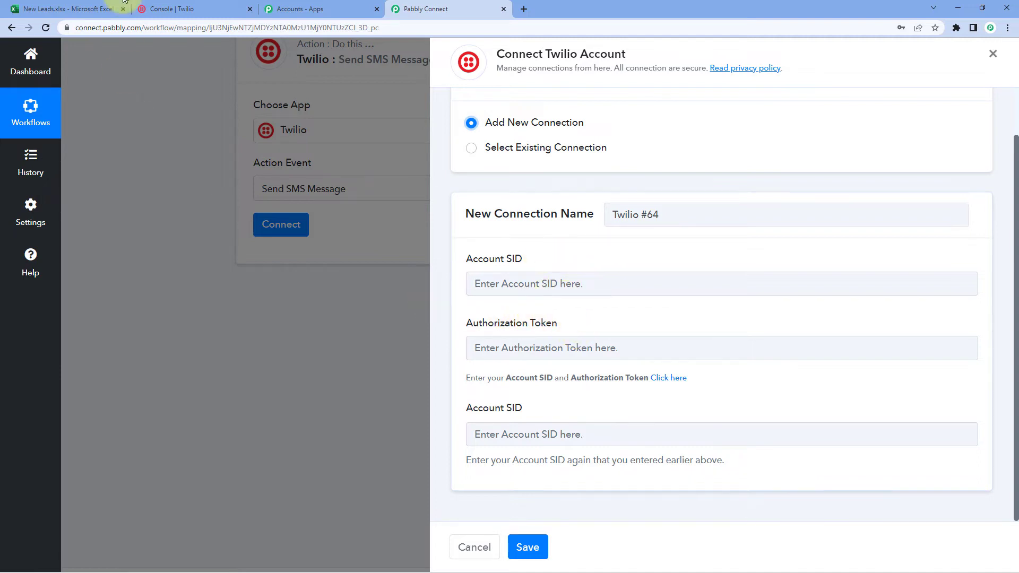
click(173, 5)
Step: Copy the Account SID from Twilio's Account Info and go back to the Pabbly form
scroll(322, 126, up, 1)
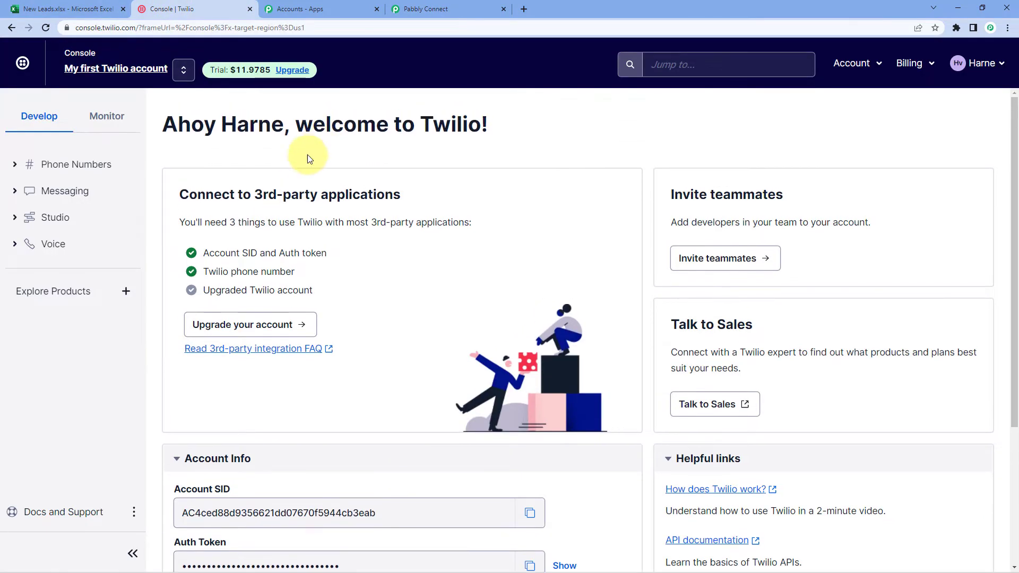
scroll(413, 155, down, 4)
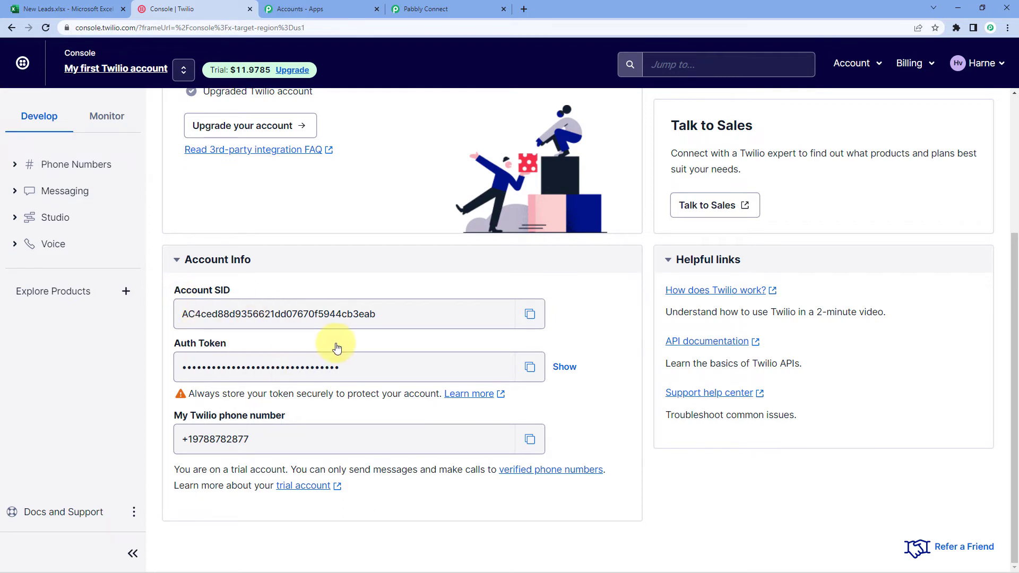
click(530, 314)
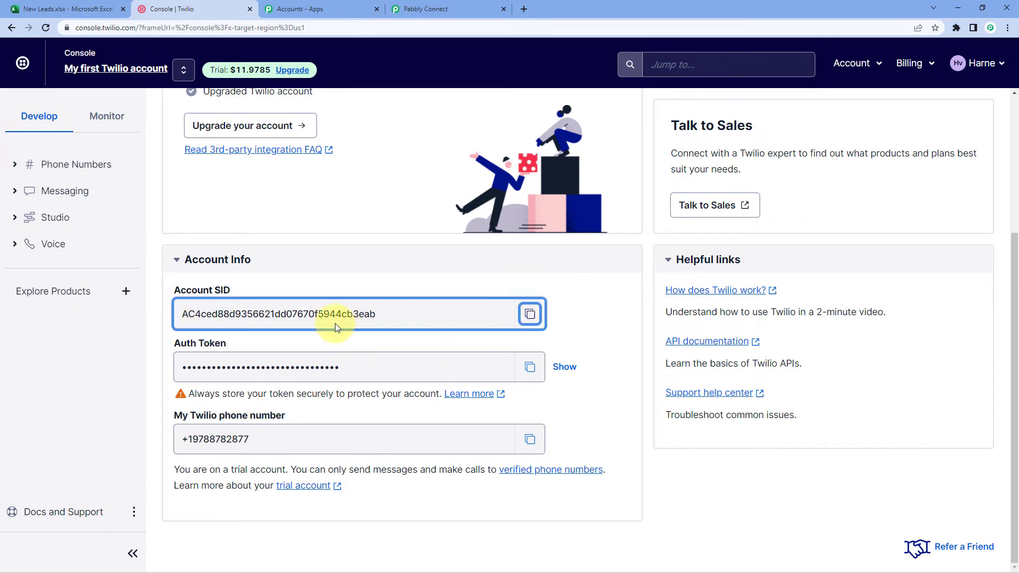
click(441, 9)
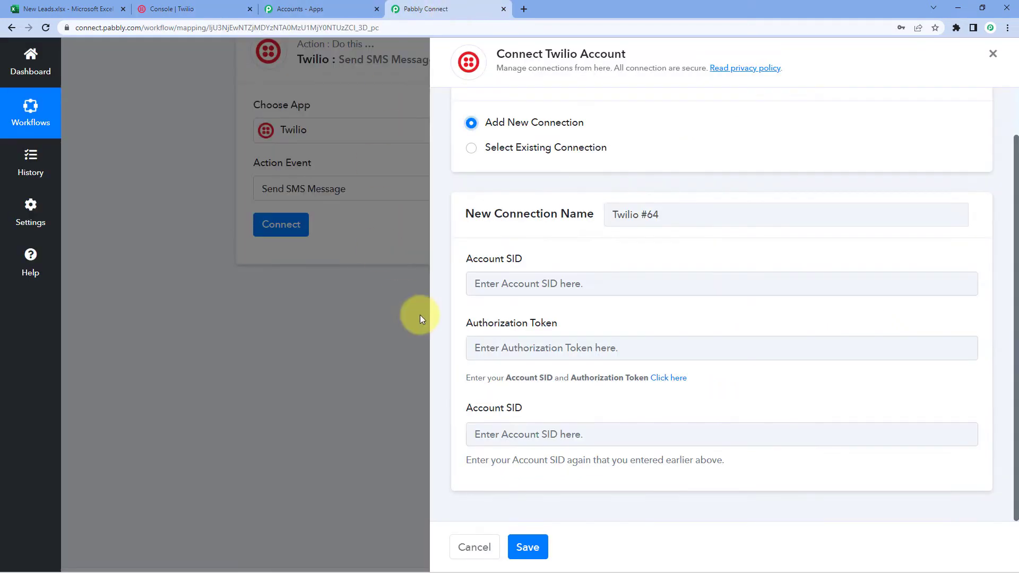
Step: Paste the Account SID into both SID fields of the Twilio #64 connection
click(504, 285)
right_click(504, 285)
click(530, 369)
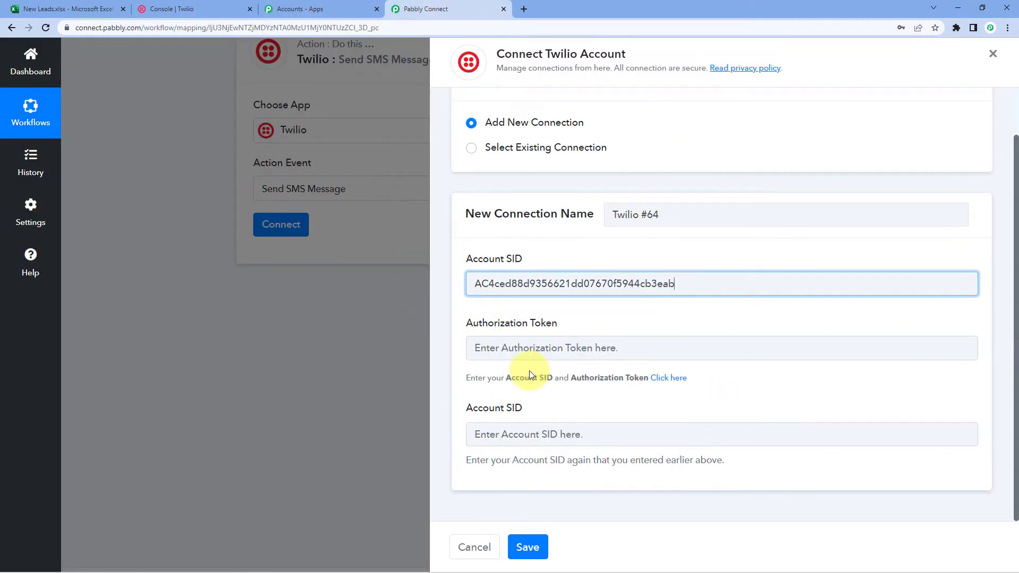
click(485, 434)
right_click(488, 435)
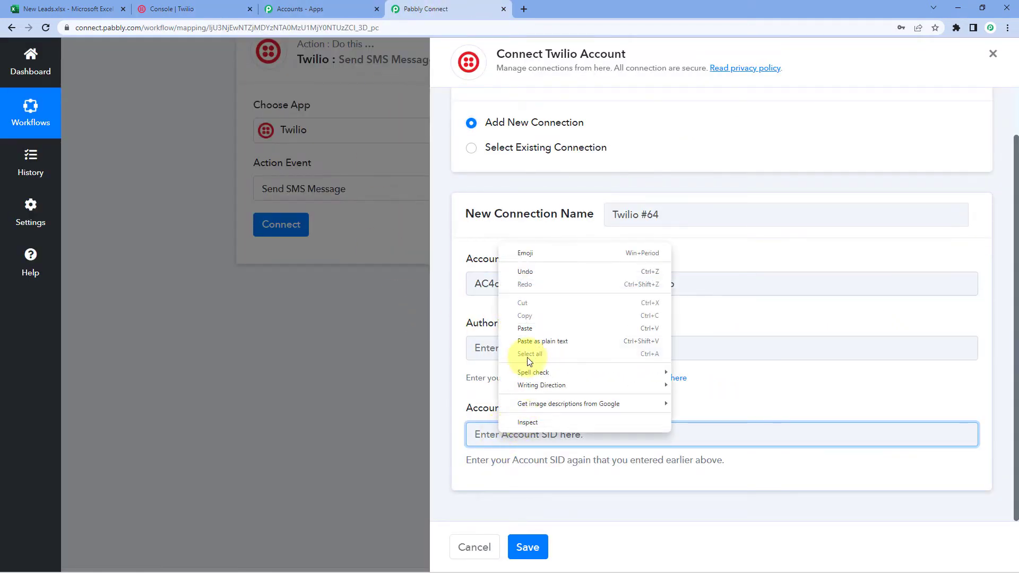
click(526, 328)
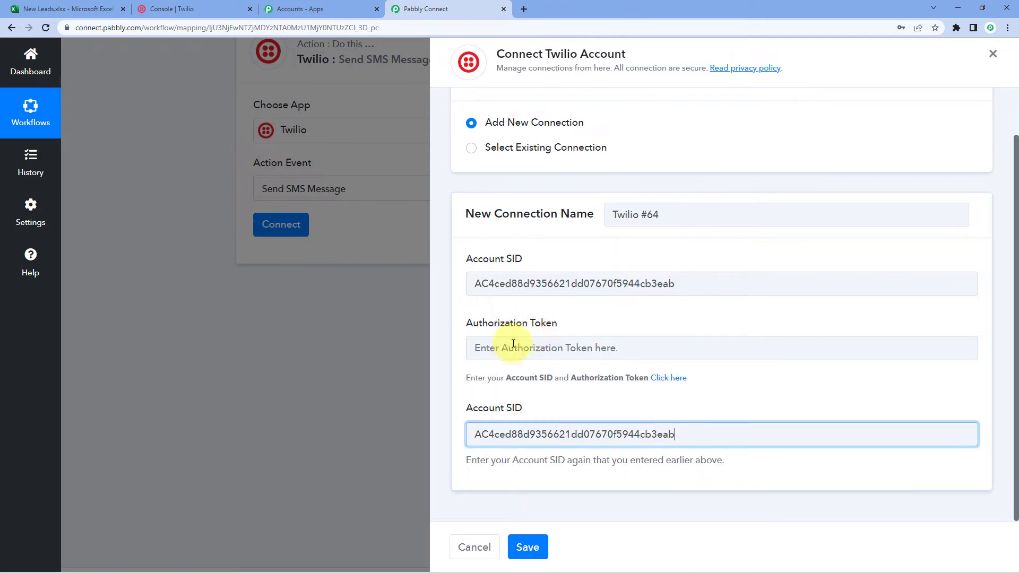
Step: Copy the Twilio Auth Token into Authorization Token and save the connection
click(191, 9)
click(530, 367)
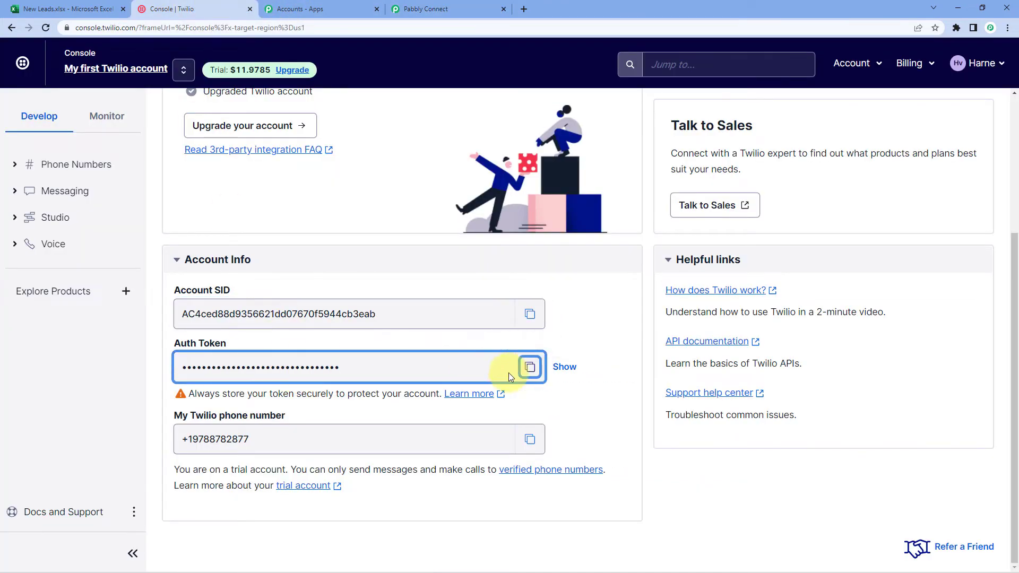
click(454, 6)
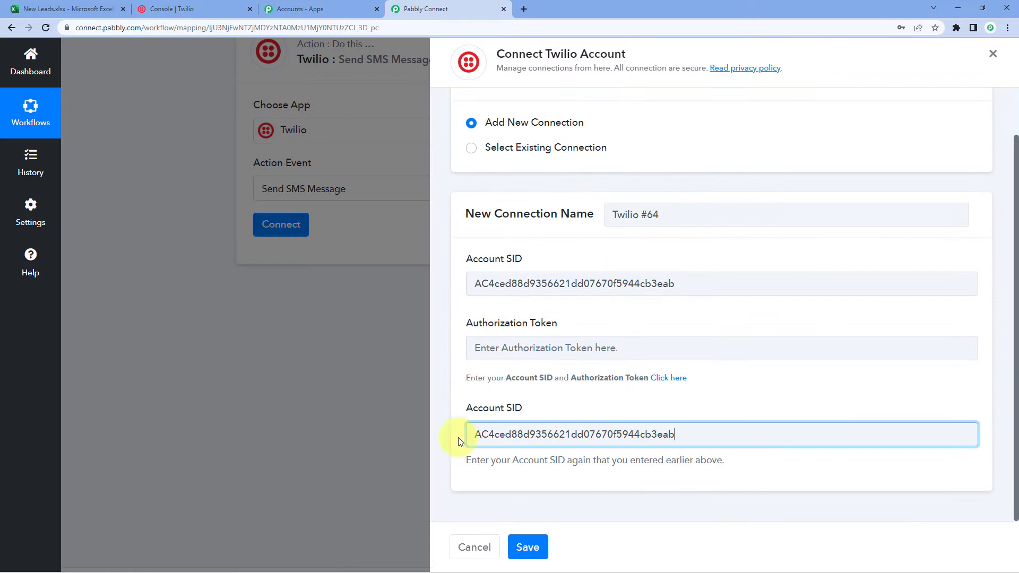
click(490, 349)
right_click(490, 349)
click(515, 238)
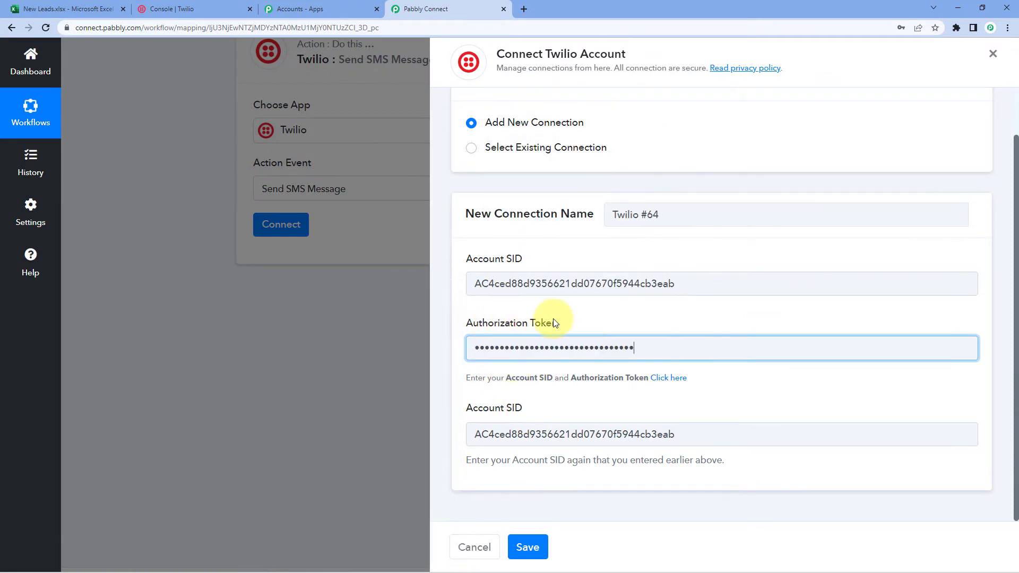
click(553, 319)
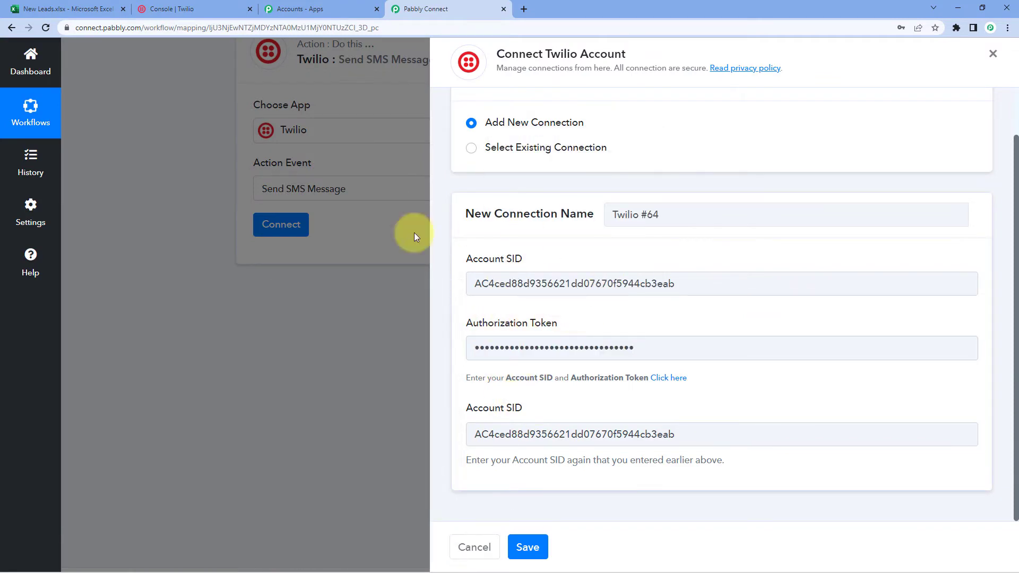
click(527, 547)
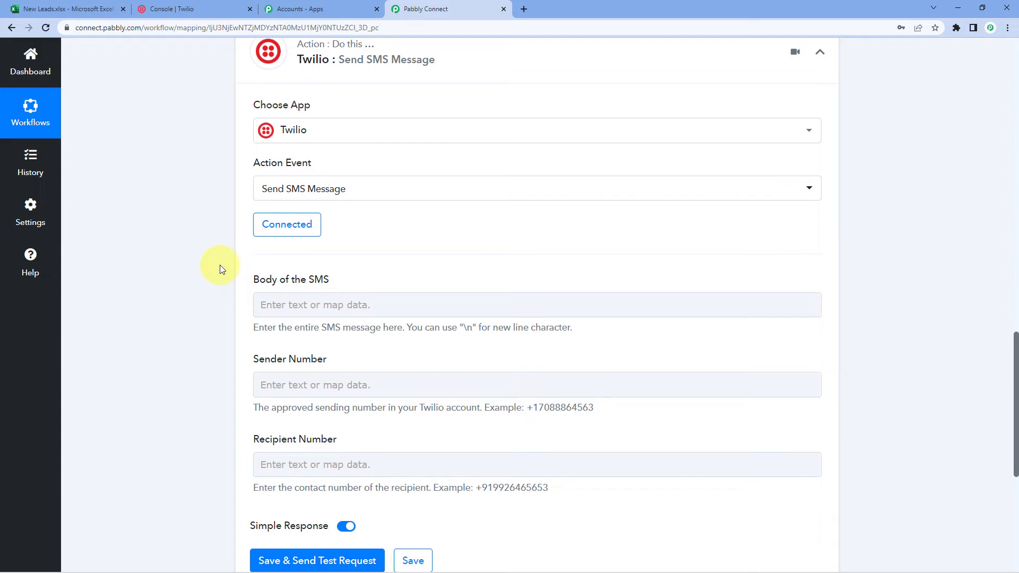
Step: Begin the Twilio SMS body with the word 'Hello'
scroll(209, 266, down, 2)
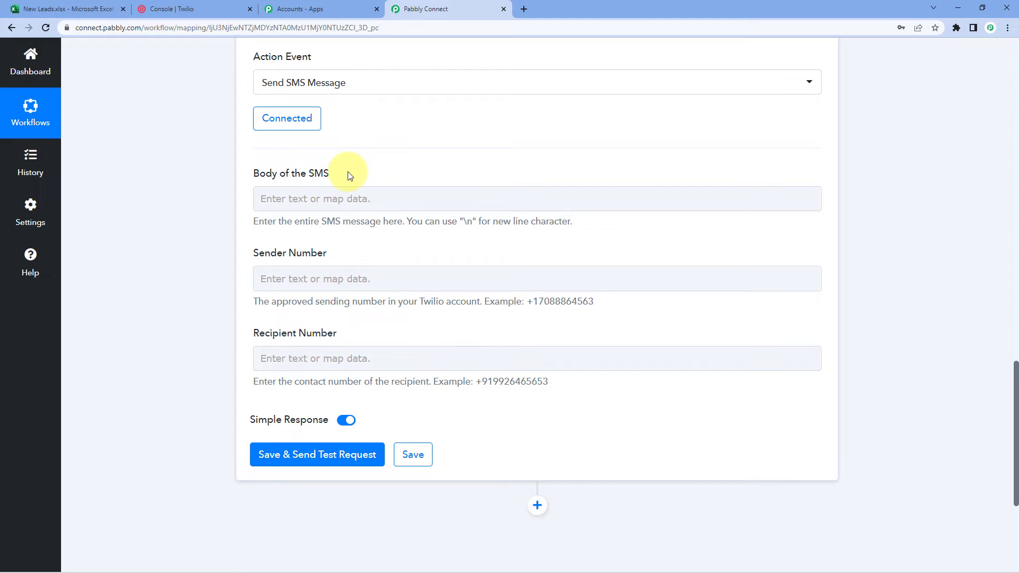
click(294, 199)
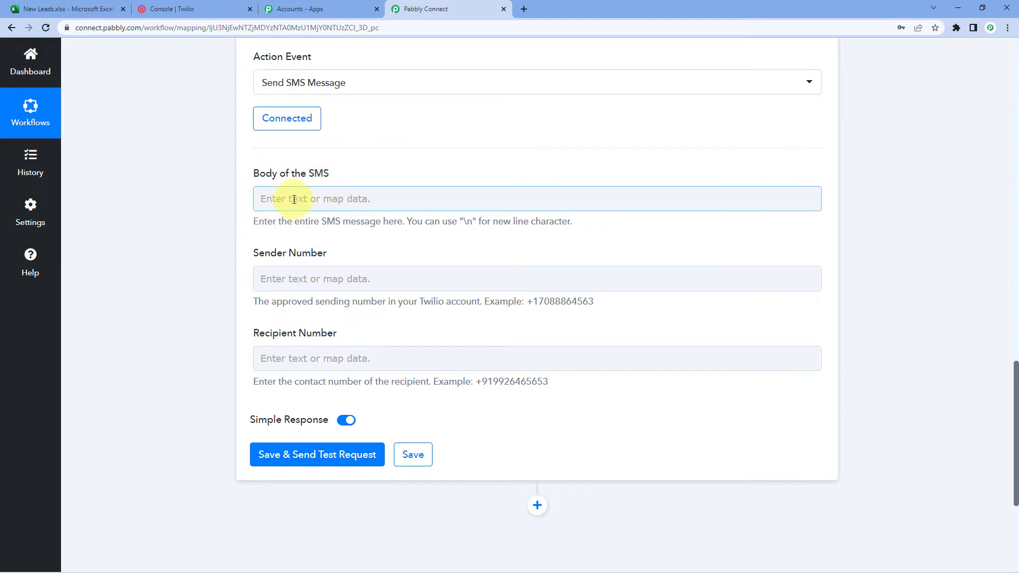
click(286, 198)
text(Hello)
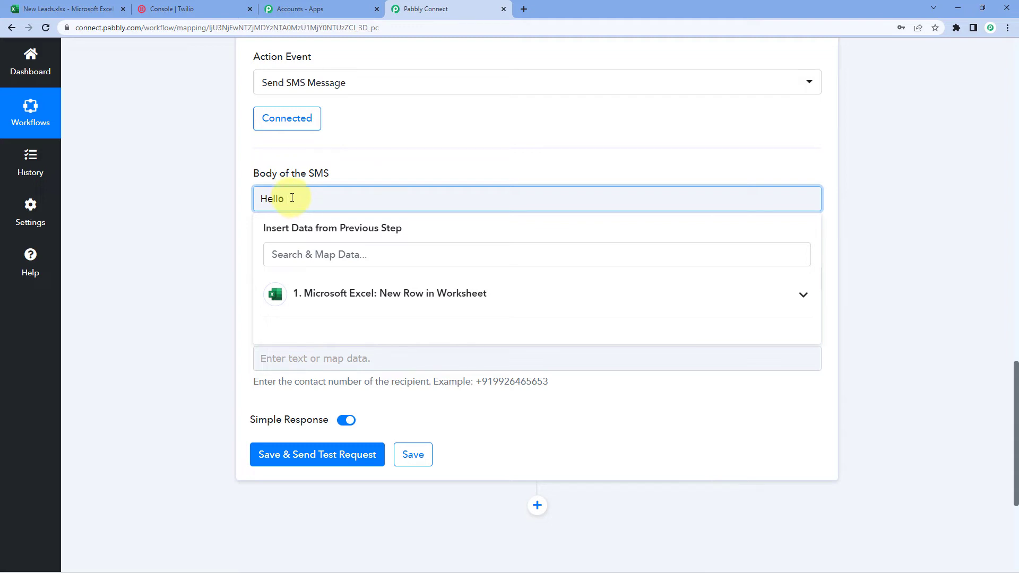
click(63, 9)
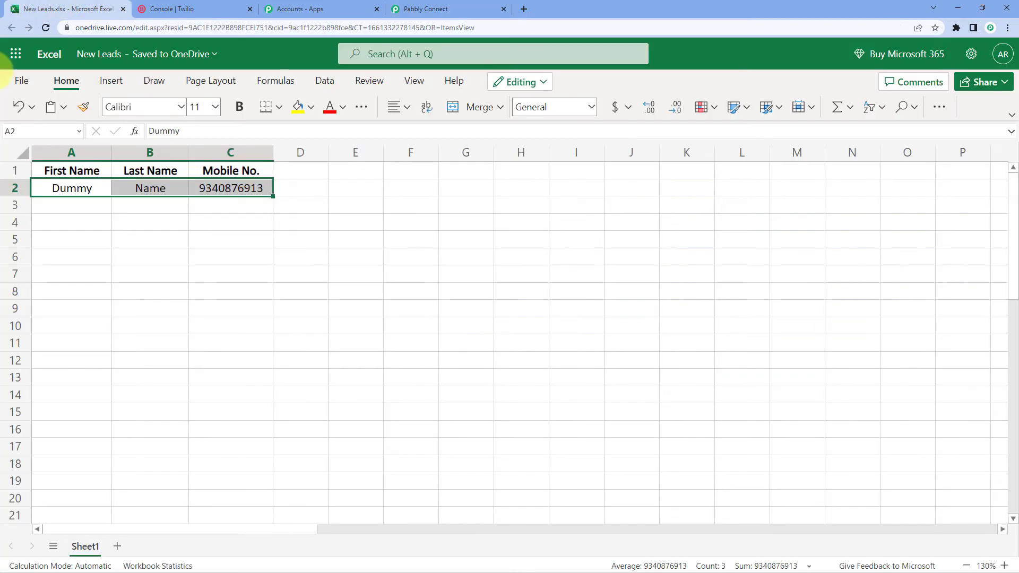
key(Down)
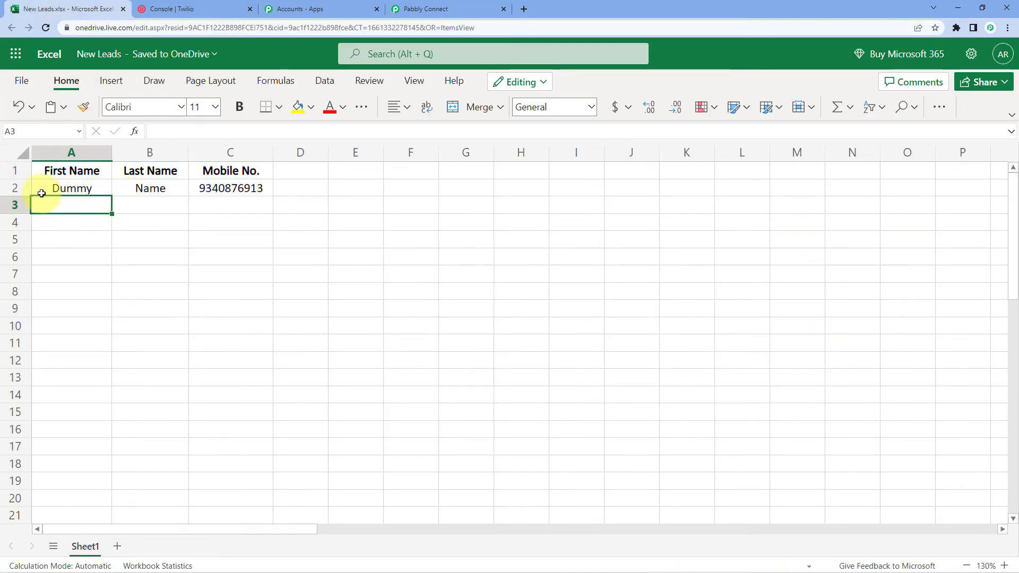
click(445, 7)
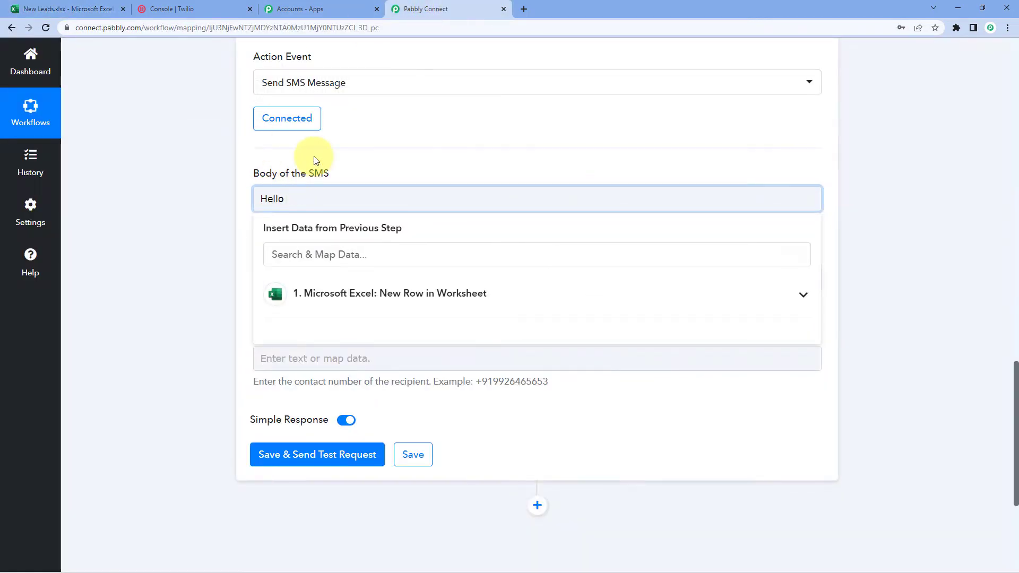
scroll(385, 193, up, 5)
scroll(385, 193, up, 12)
scroll(512, 268, down, 4)
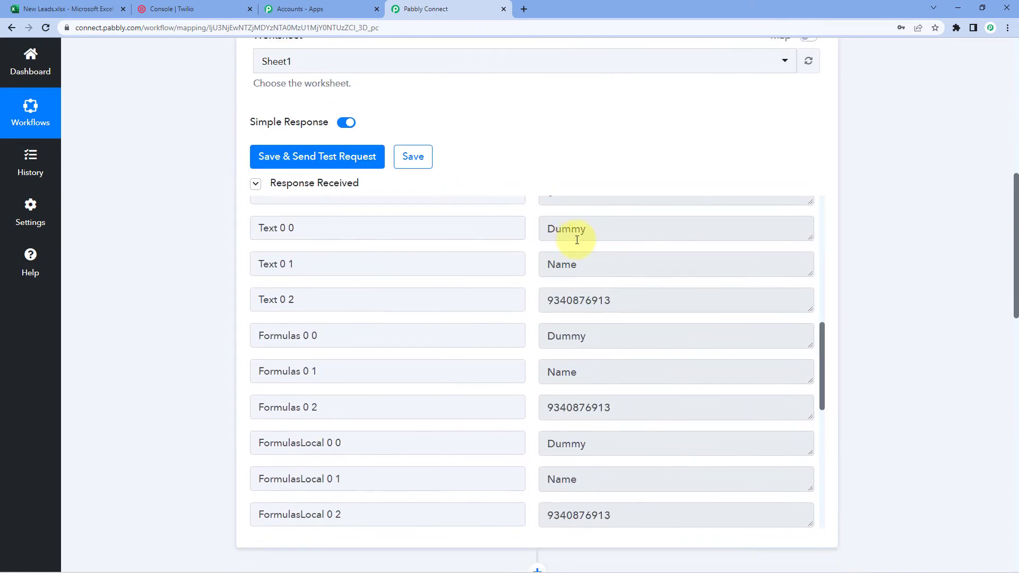
double_click(573, 229)
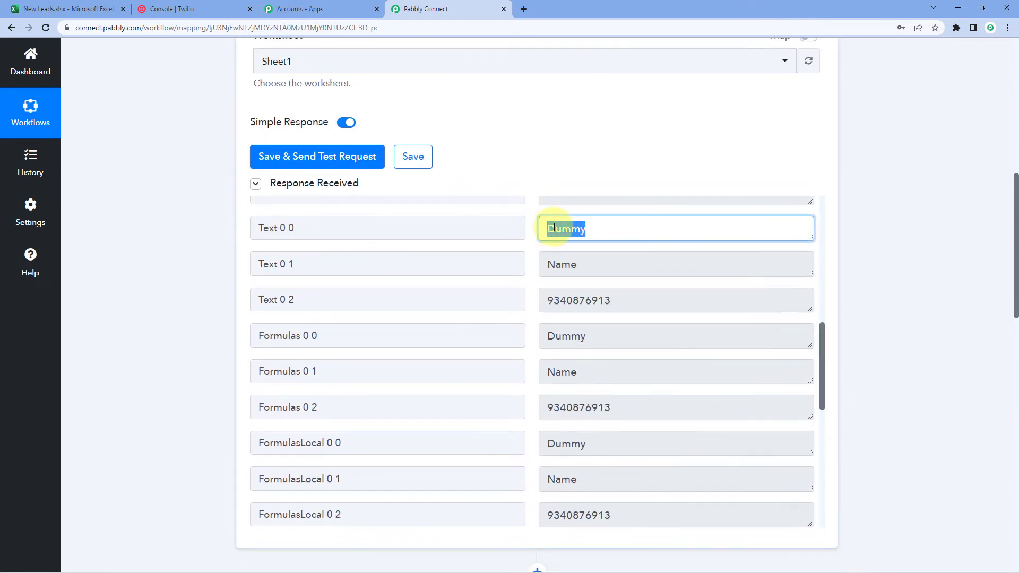
scroll(210, 247, down, 12)
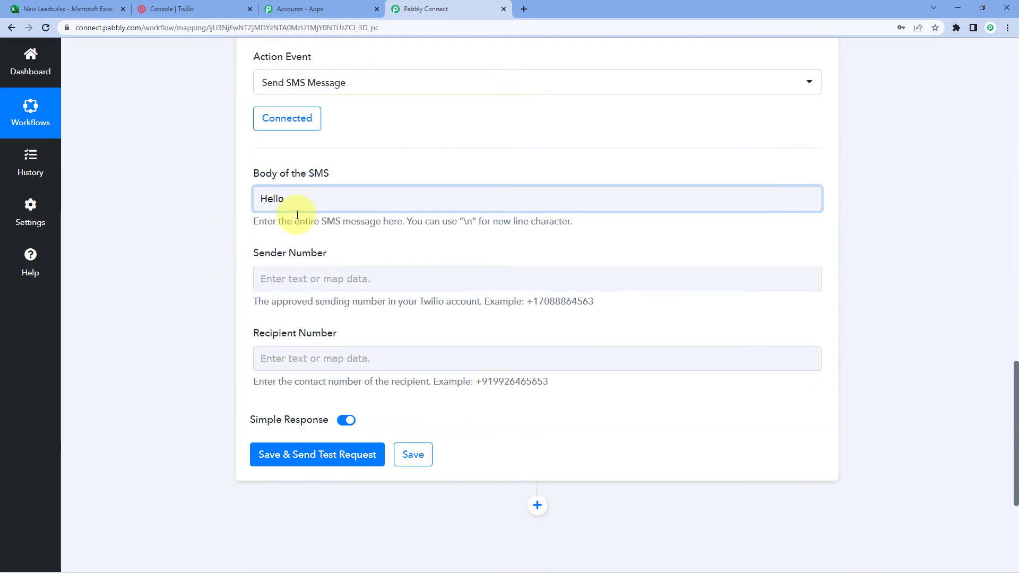
Step: Insert the Excel New Row first-name field Text 0 0 after 'Hello' in the SMS body
click(292, 201)
click(297, 201)
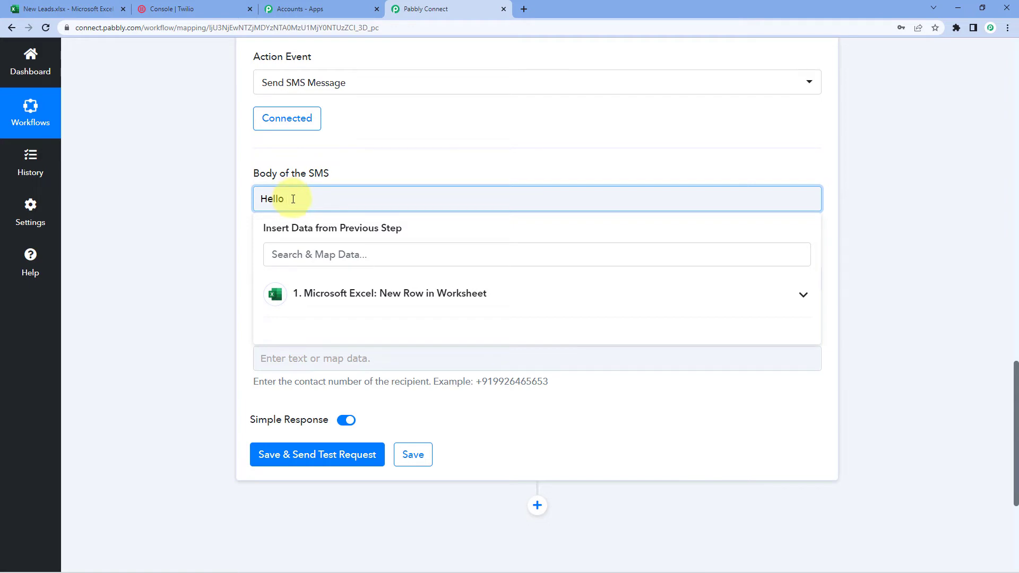
click(340, 307)
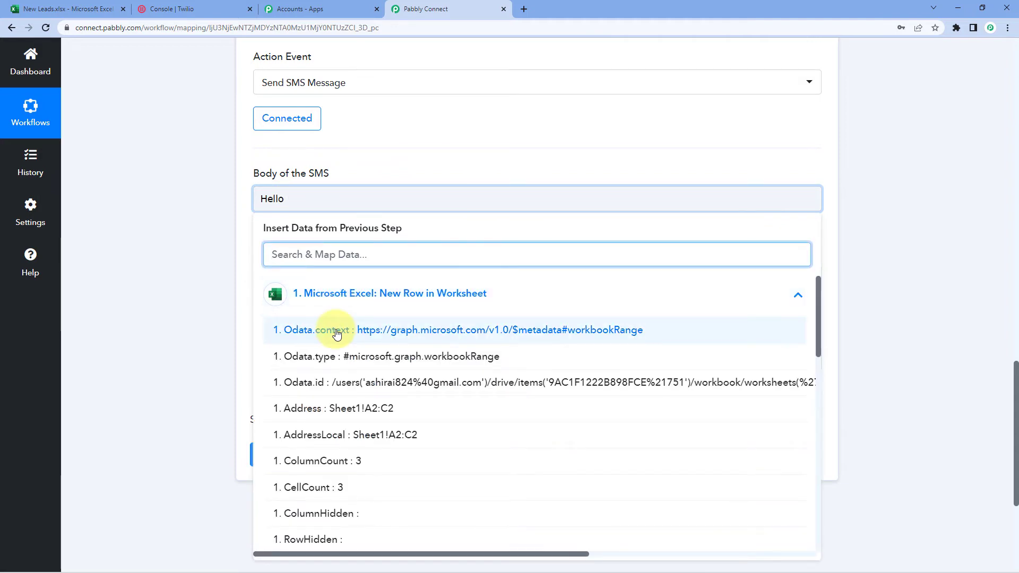
scroll(333, 355, down, 2)
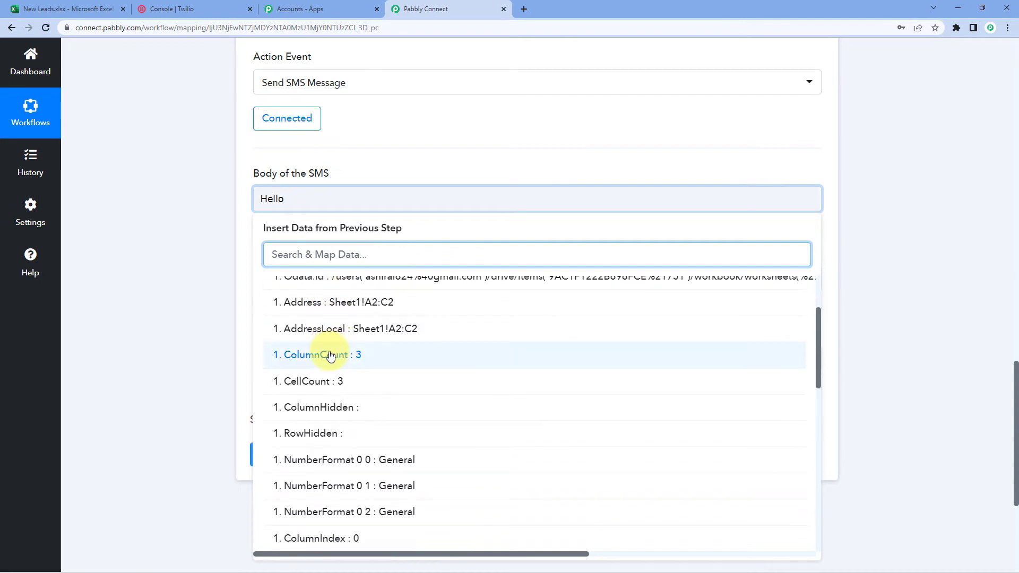
scroll(330, 355, down, 3)
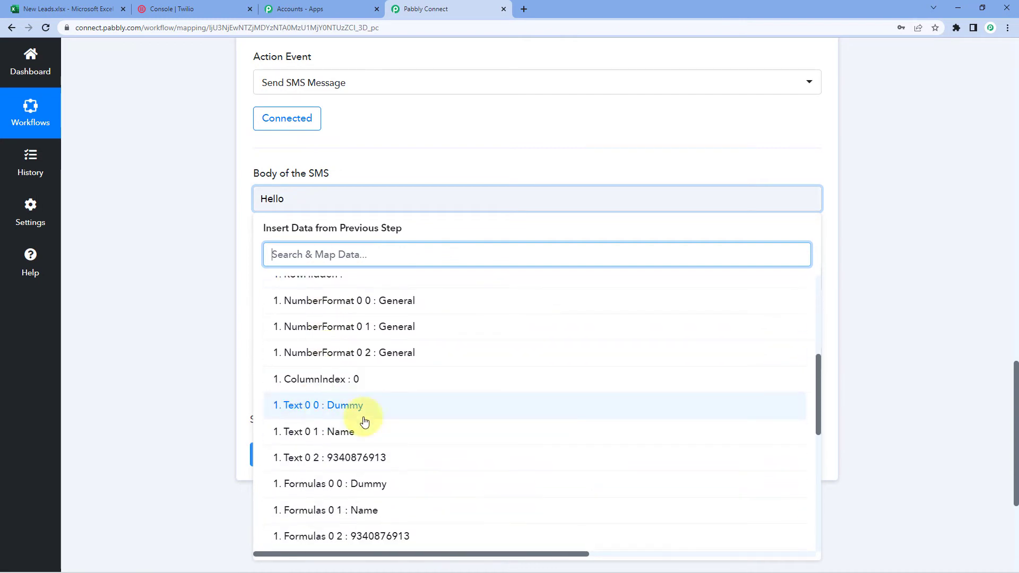
click(309, 415)
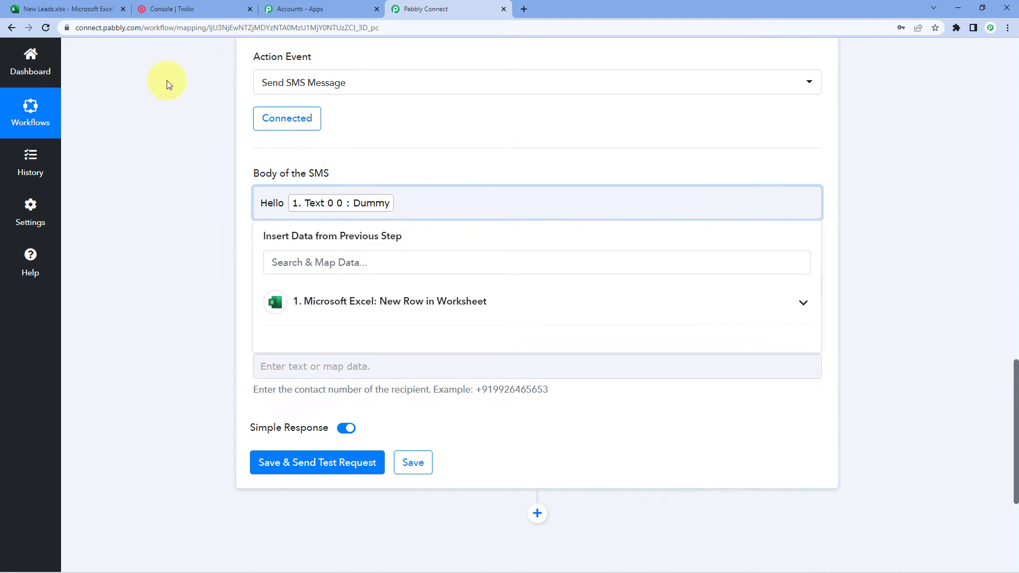
click(58, 9)
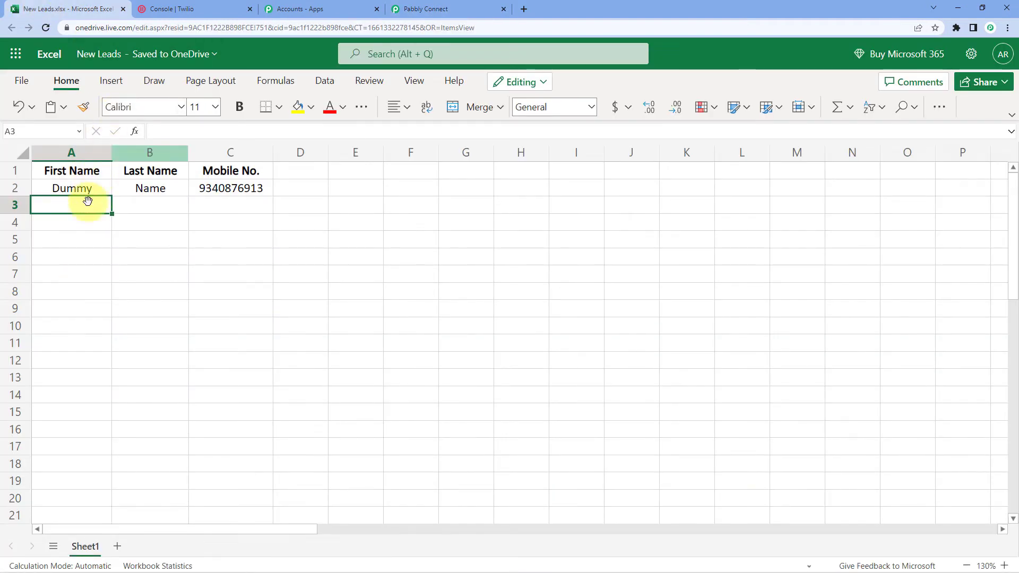
Step: Add a 'Welcome to Pabbly' line about new arrivals, big events and updates, then 'Thank You'
click(424, 9)
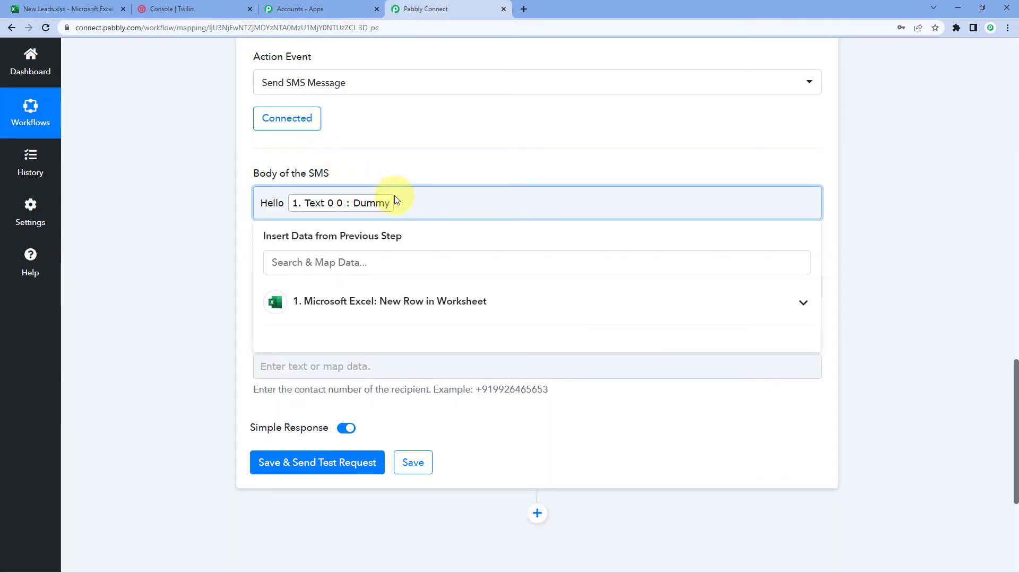
key(Return)
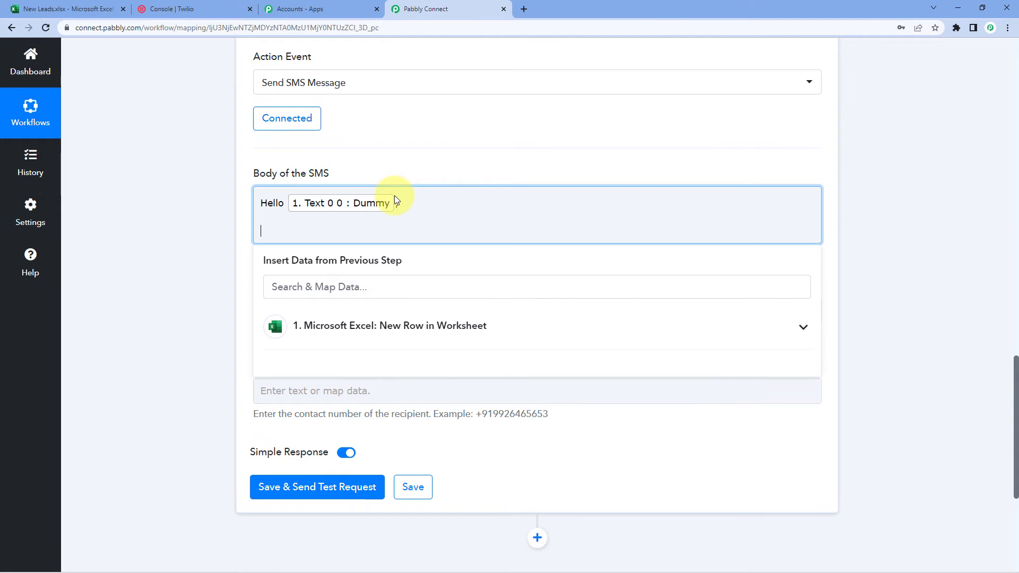
text(Welcome to Pabbly,)
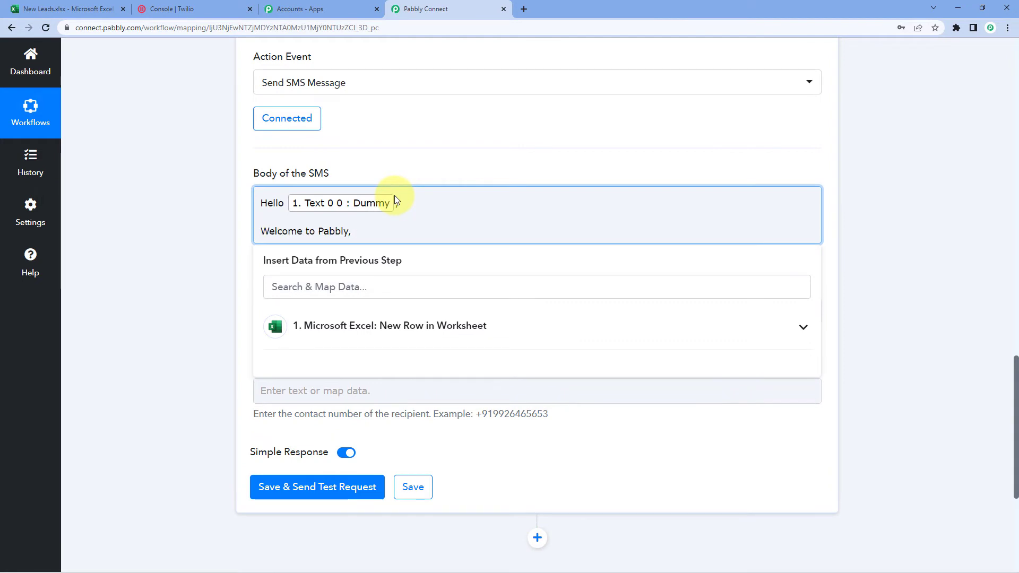
text( you will be among the first to hear about new arivals, big events and new updates.)
key(Return)
text(Thank You)
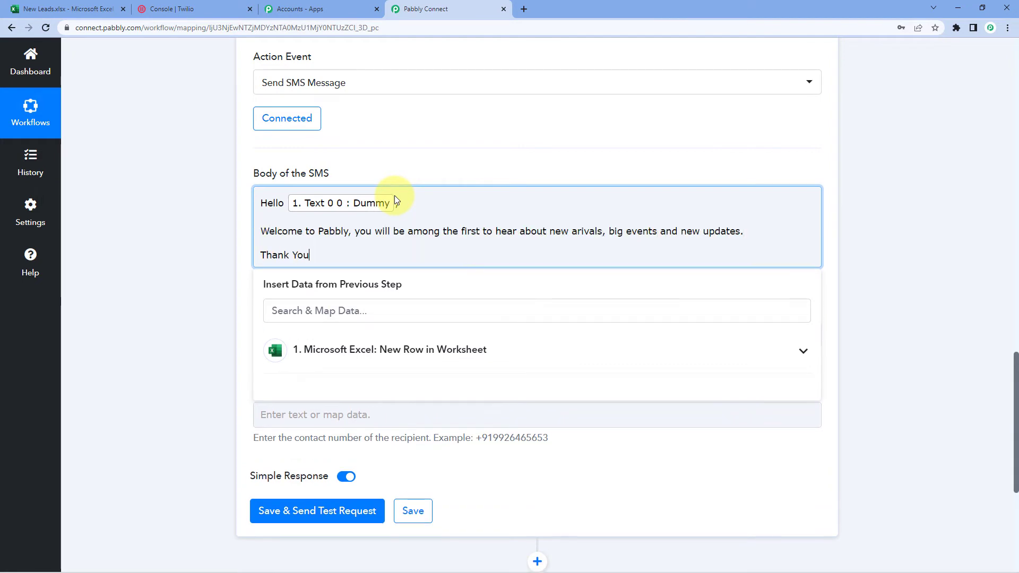
click(205, 241)
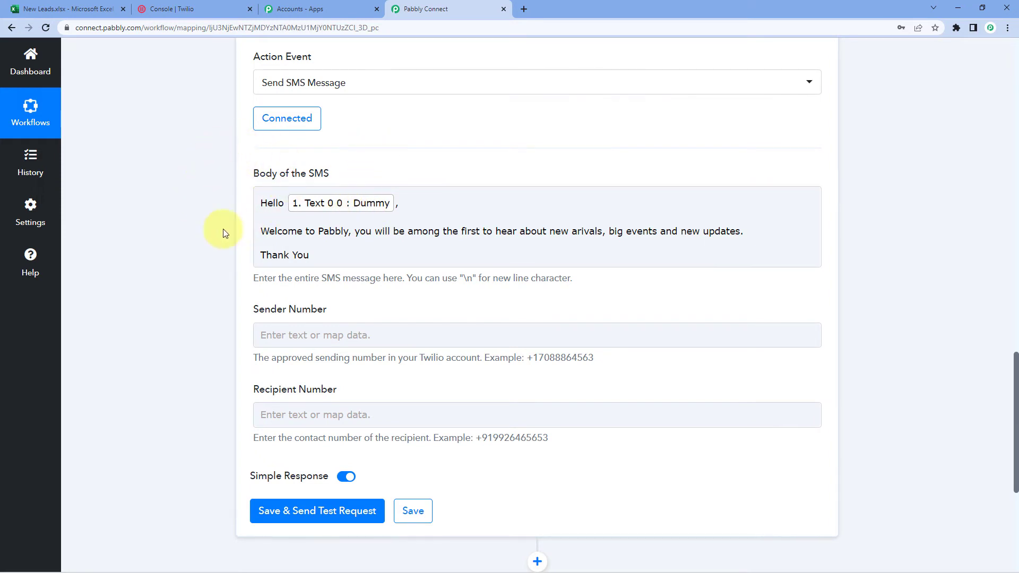
Step: Copy the Twilio phone number from the console and paste it as the Sender Number
scroll(212, 233, down, 2)
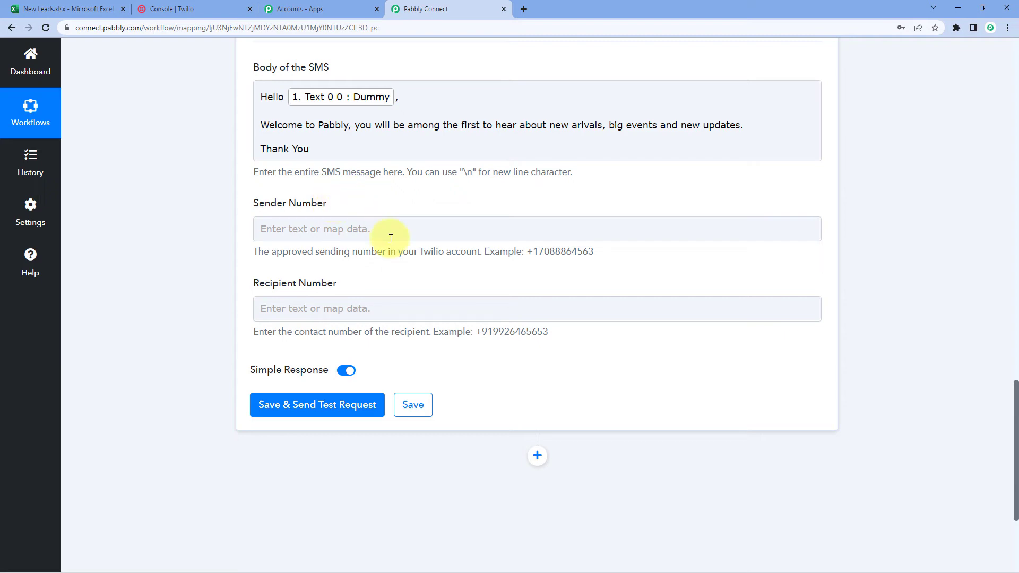
click(181, 9)
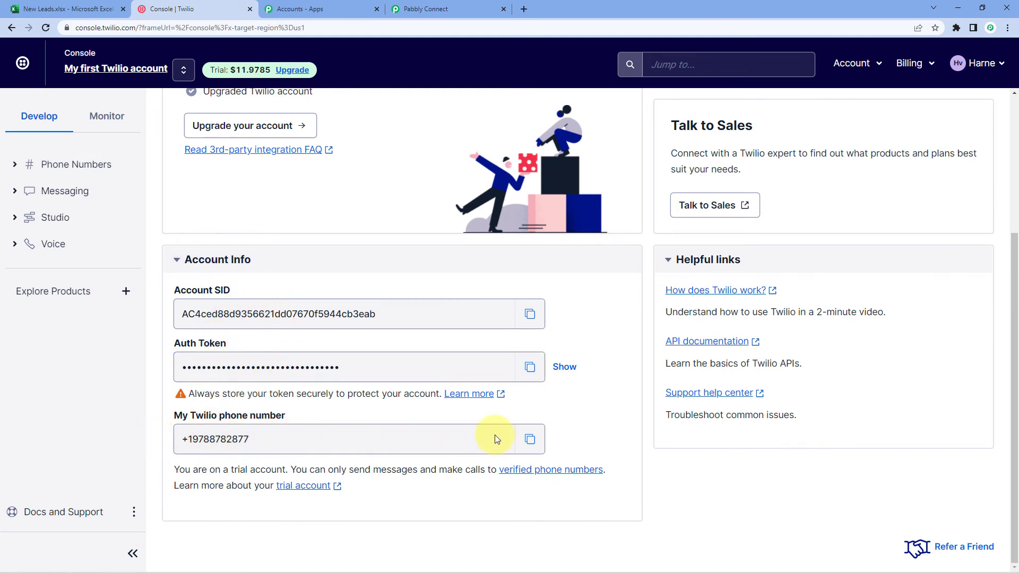
click(529, 439)
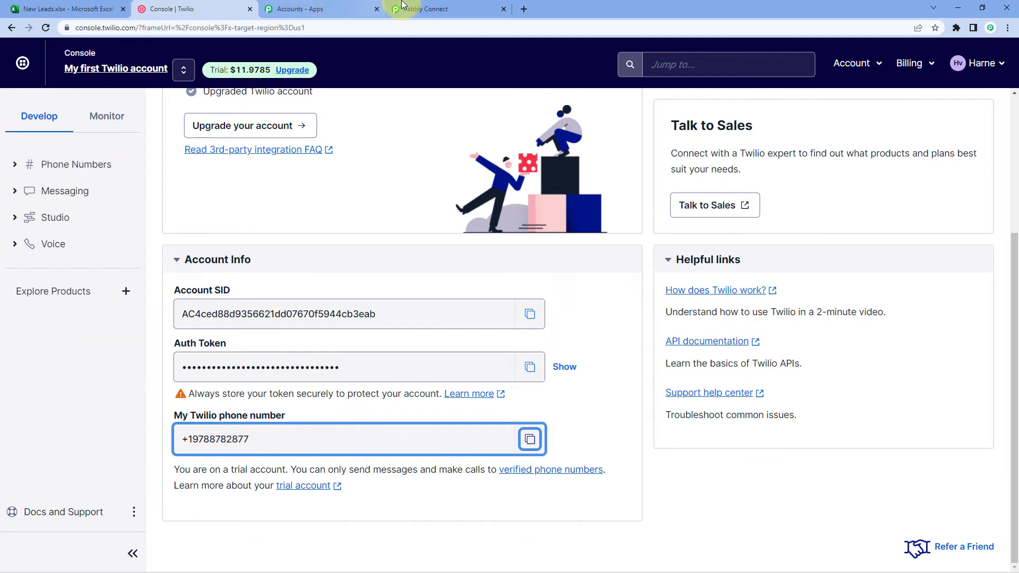
click(419, 8)
click(277, 228)
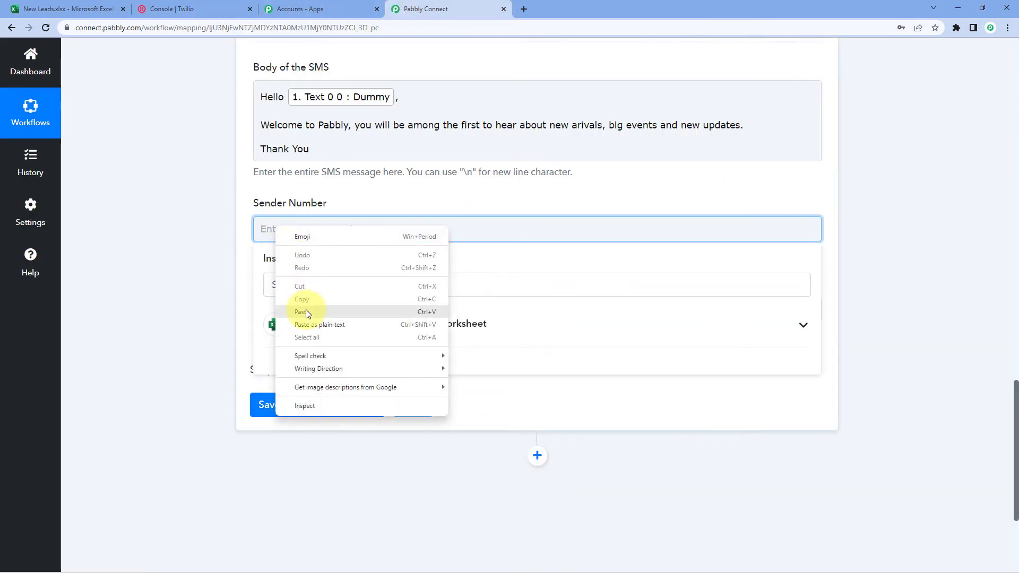
click(305, 311)
click(221, 257)
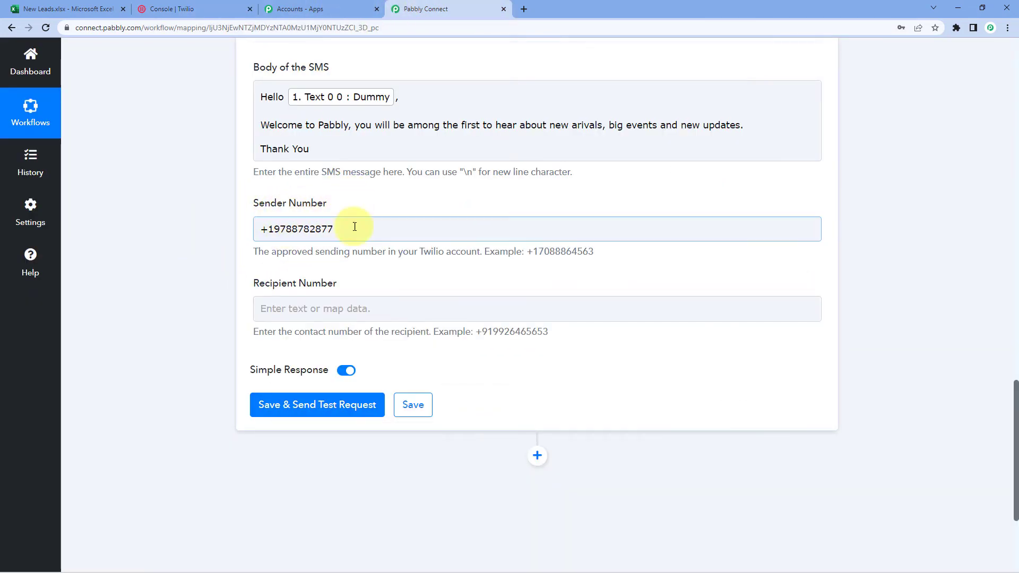
scroll(250, 226, down, 1)
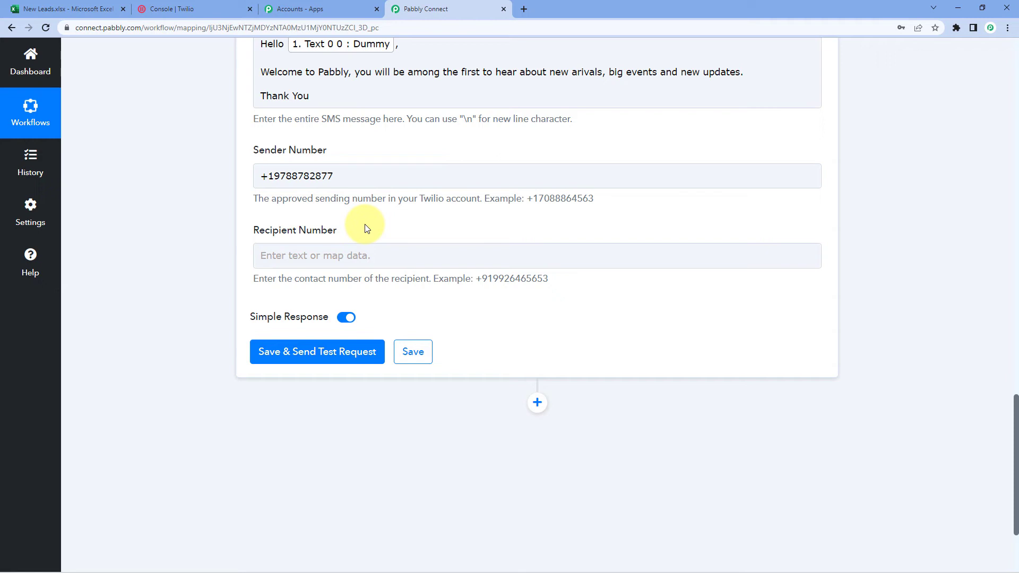
Step: Check the lead's mobile number in Text 0 2 and the +91 example recipient format
click(54, 9)
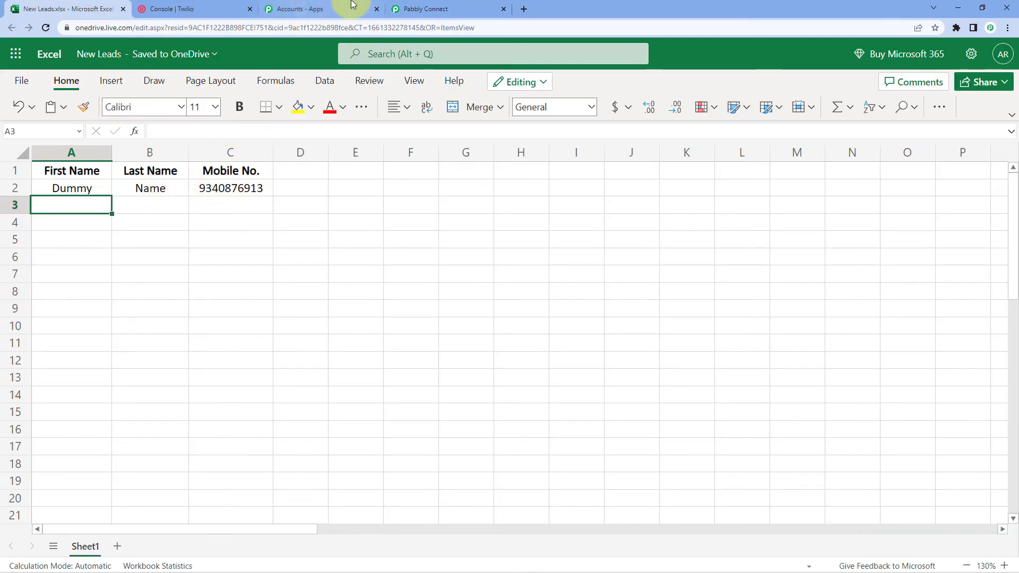
click(425, 9)
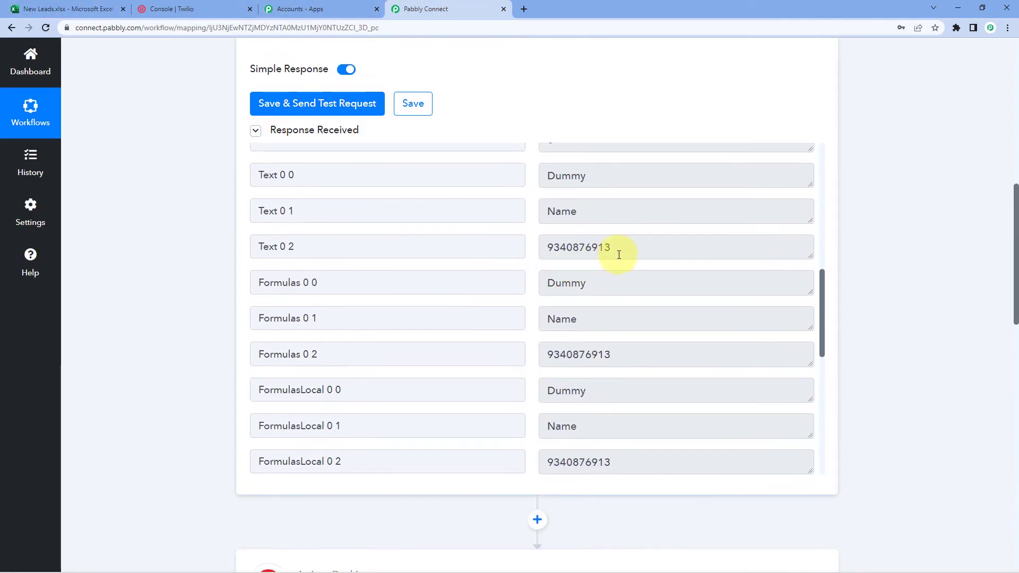
click(552, 247)
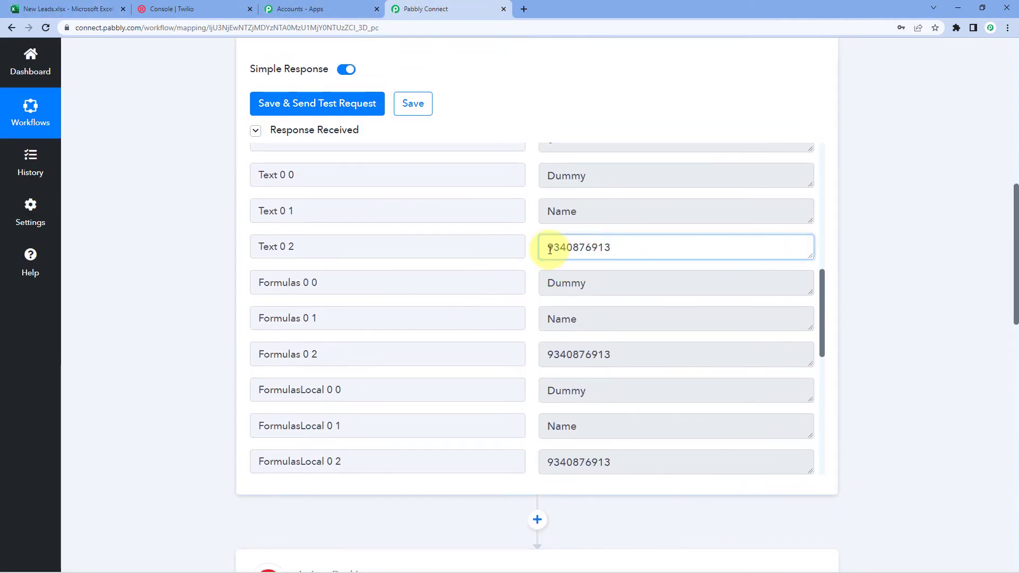
double_click(542, 247)
click(628, 249)
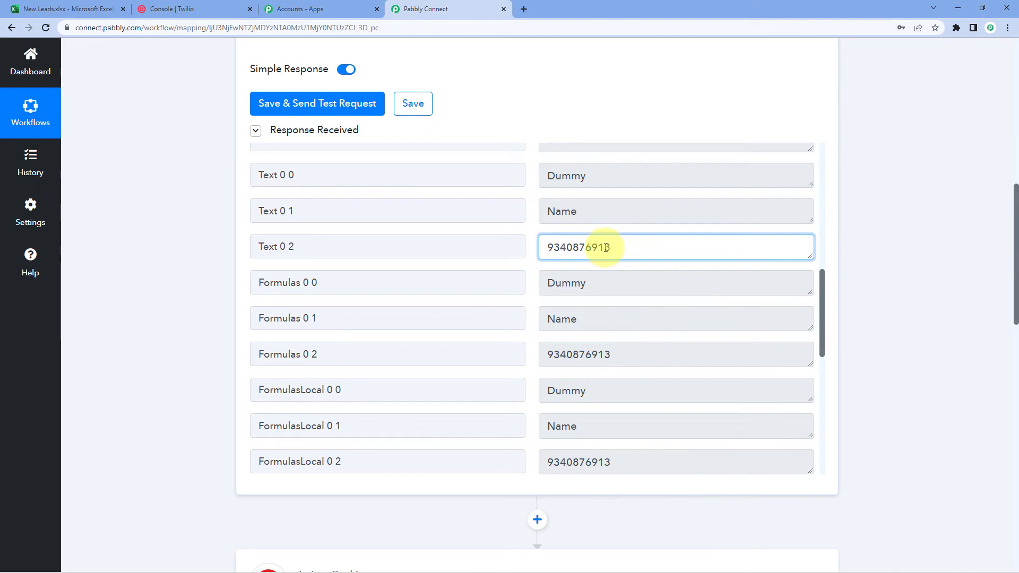
scroll(193, 286, down, 15)
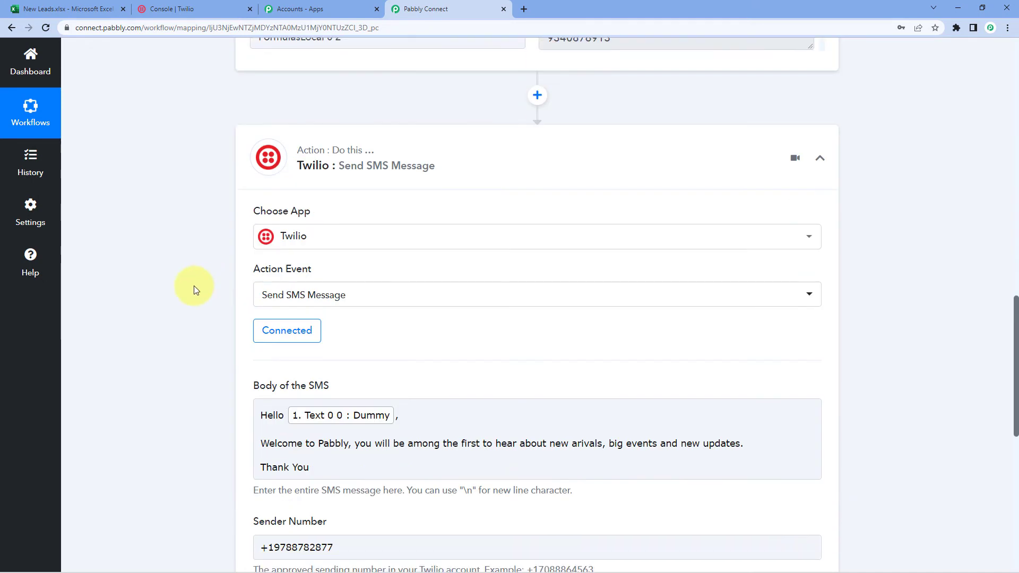
click(284, 257)
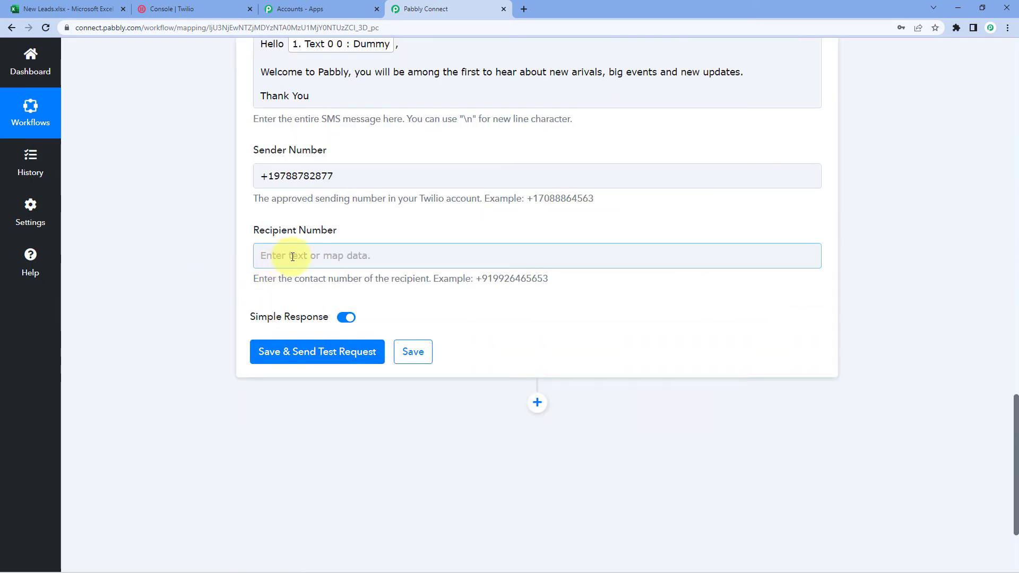
click(259, 272)
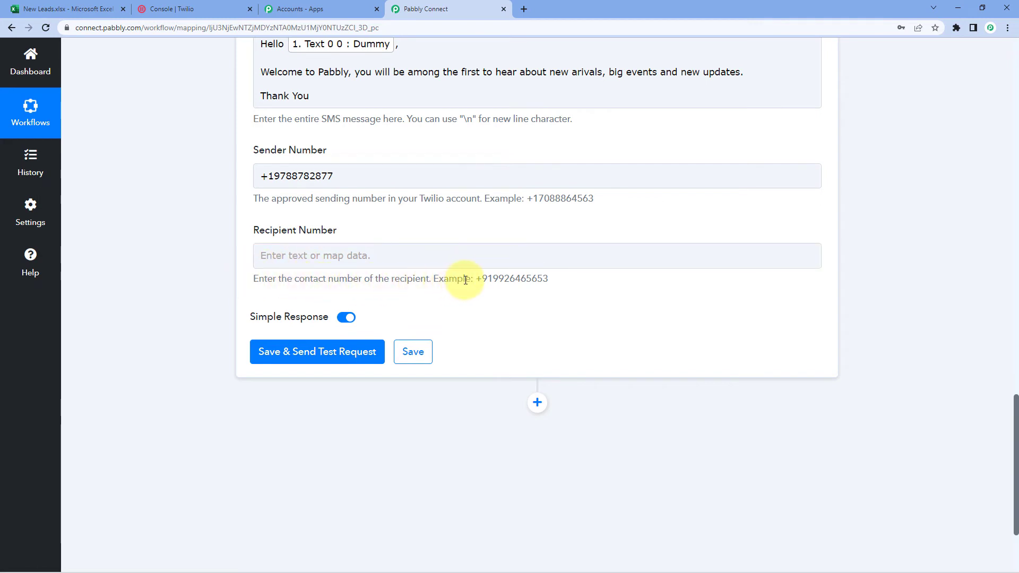
drag(474, 279, 549, 283)
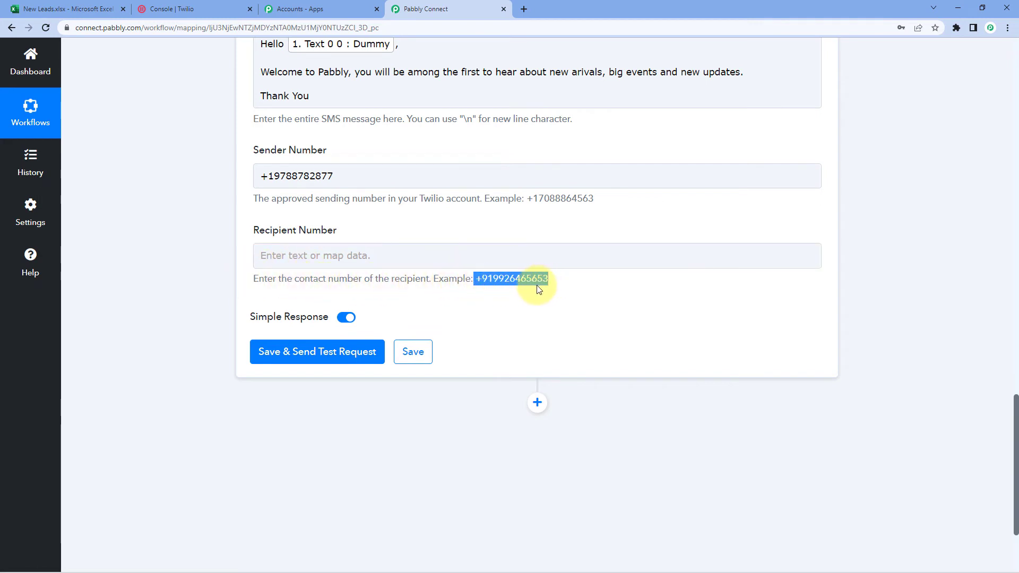
click(478, 282)
drag(476, 279, 63, 5)
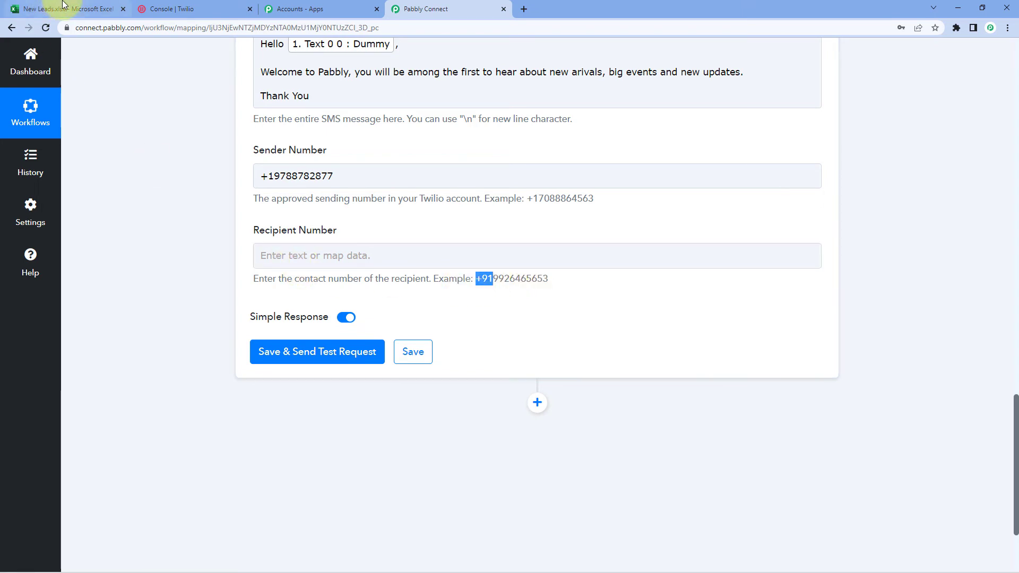
click(63, 5)
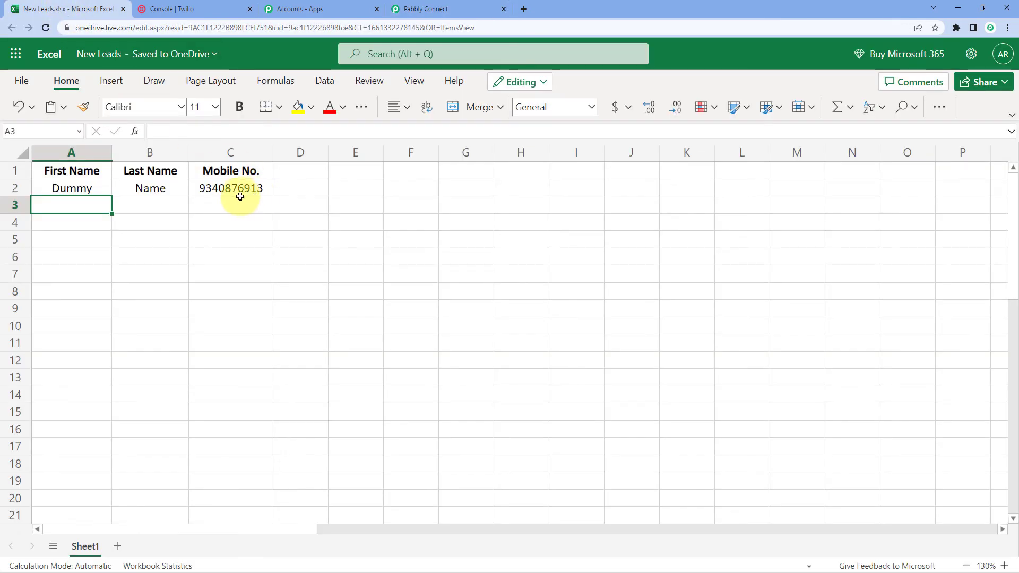
click(463, 8)
Step: Fill Recipient Number with +91 followed by the mapped Excel field Text 0 2
click(276, 251)
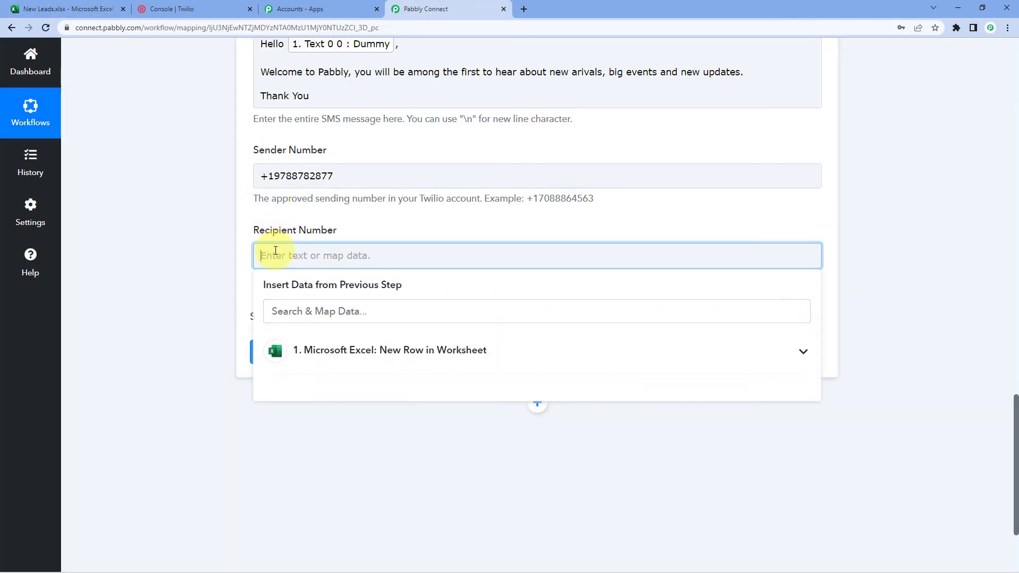
text(+91)
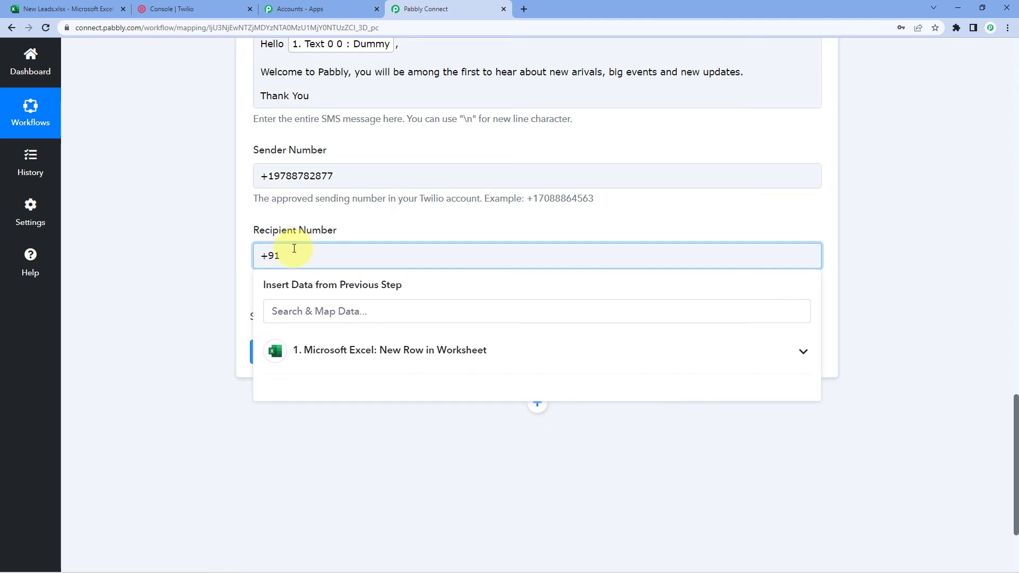
click(325, 357)
scroll(376, 395, down, 3)
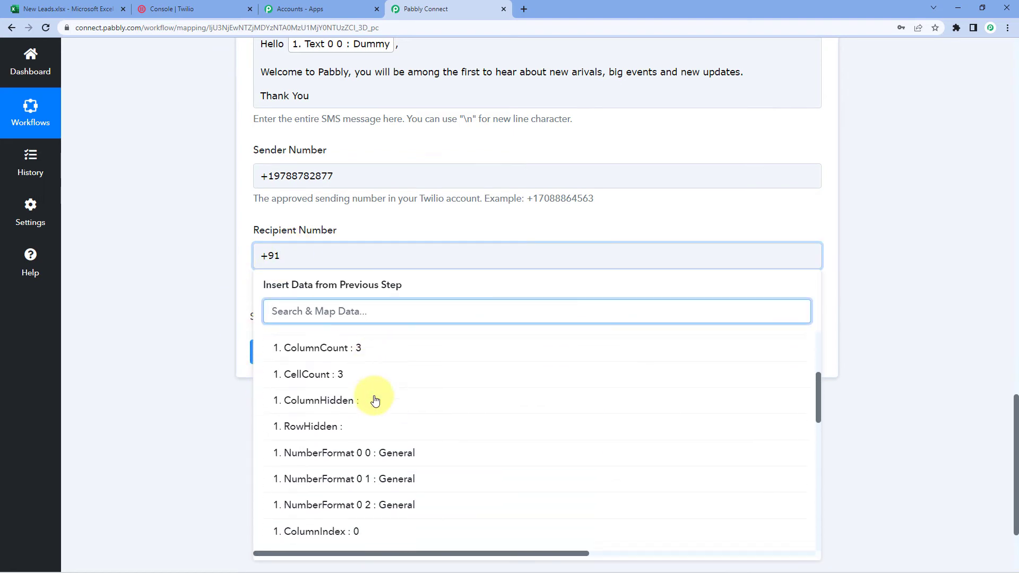
scroll(375, 401, down, 3)
click(345, 513)
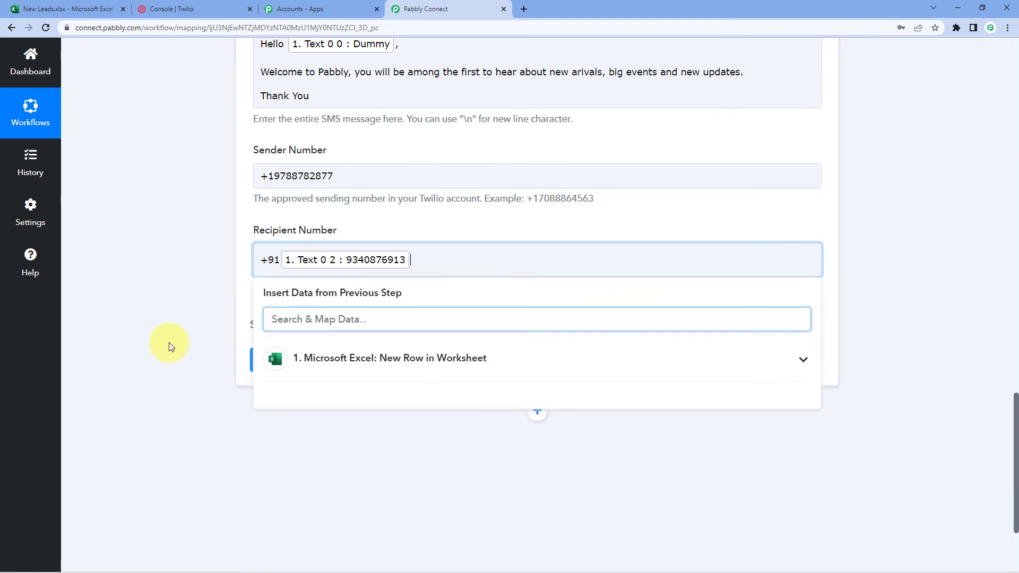
click(171, 346)
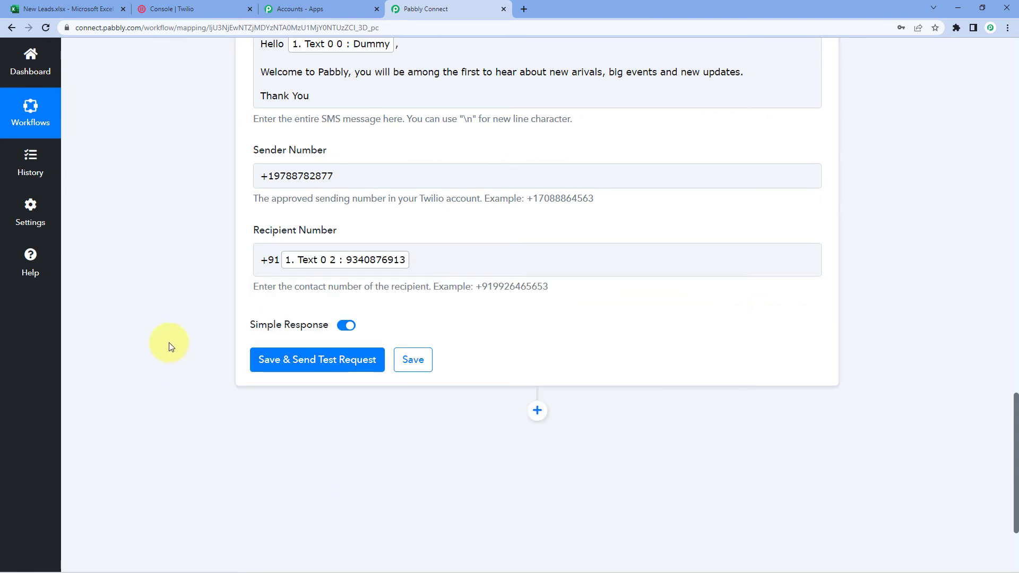
Step: Save and send a test request, then review the outbound 'Hello Dummy' SMS response
click(299, 369)
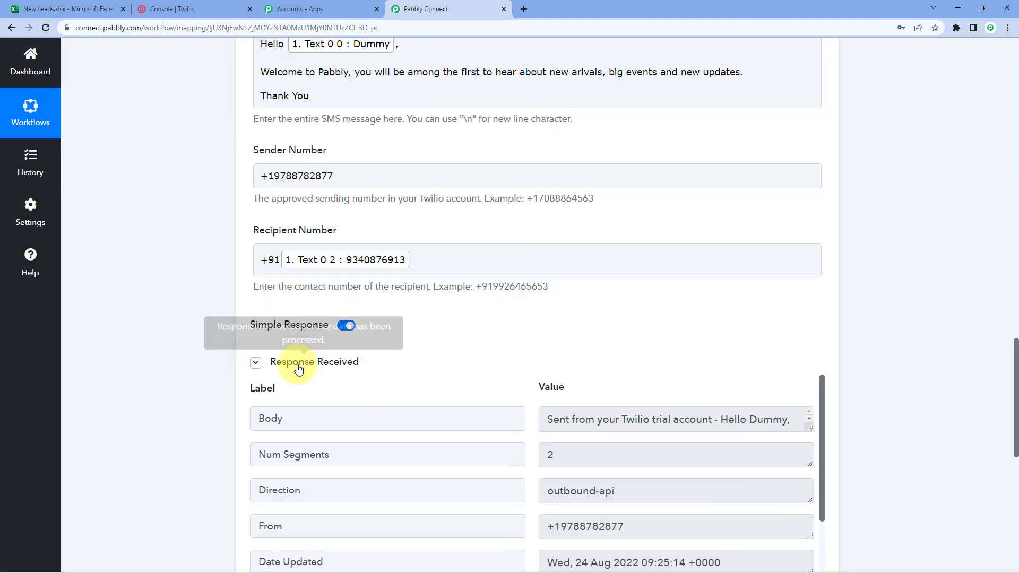
scroll(215, 305, down, 2)
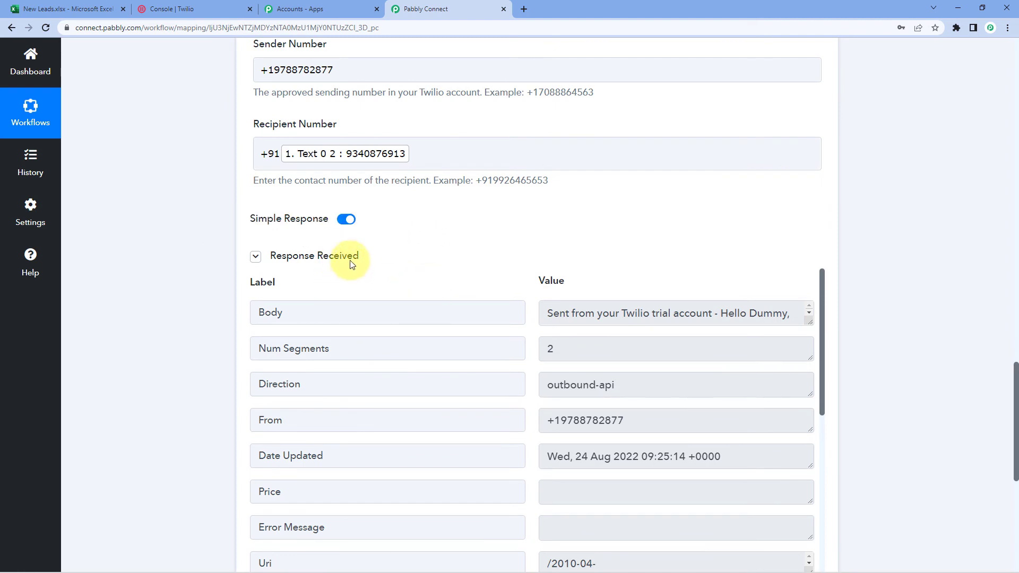
scroll(528, 289, down, 3)
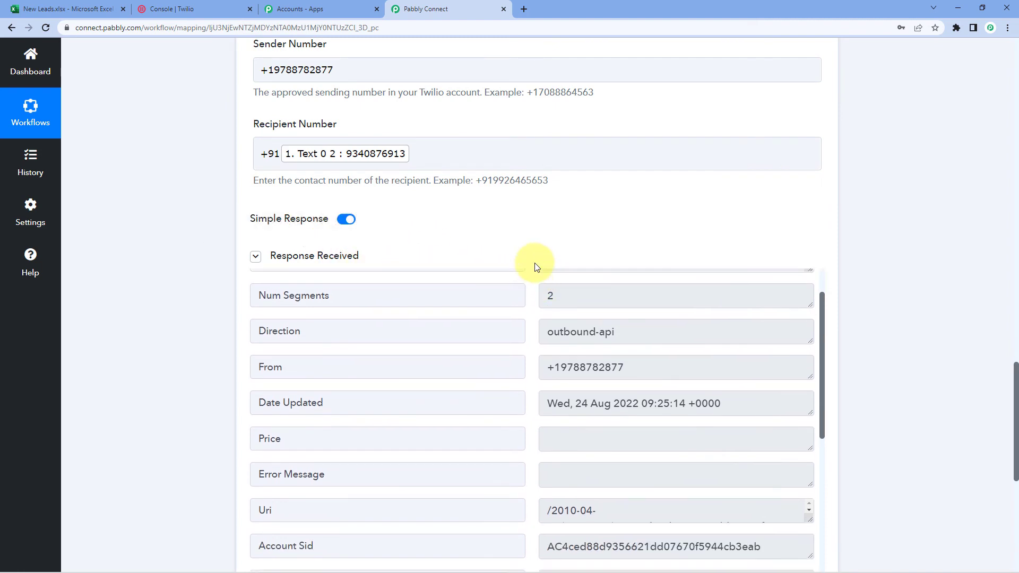
scroll(532, 322, up, 3)
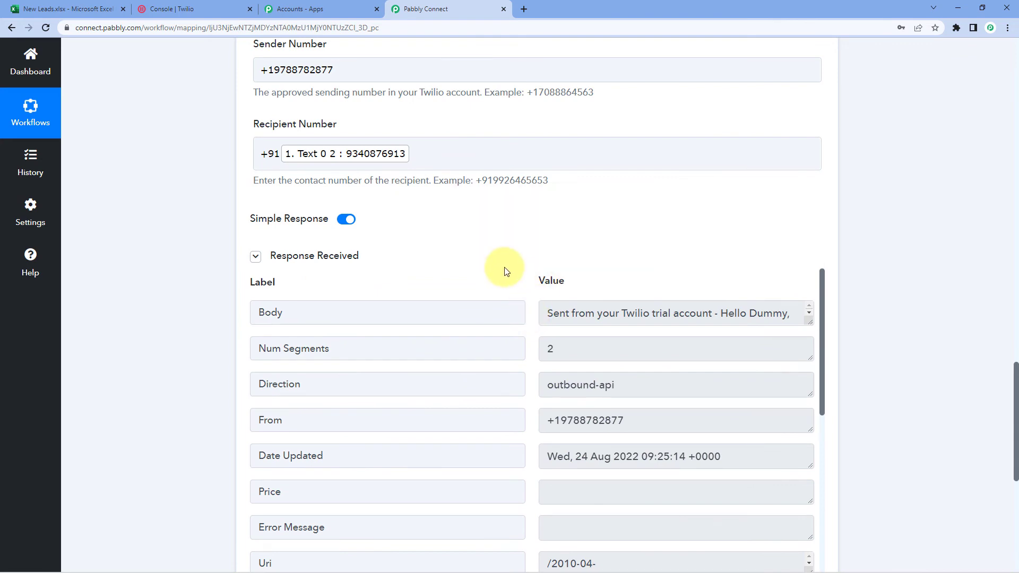
scroll(419, 196, up, 3)
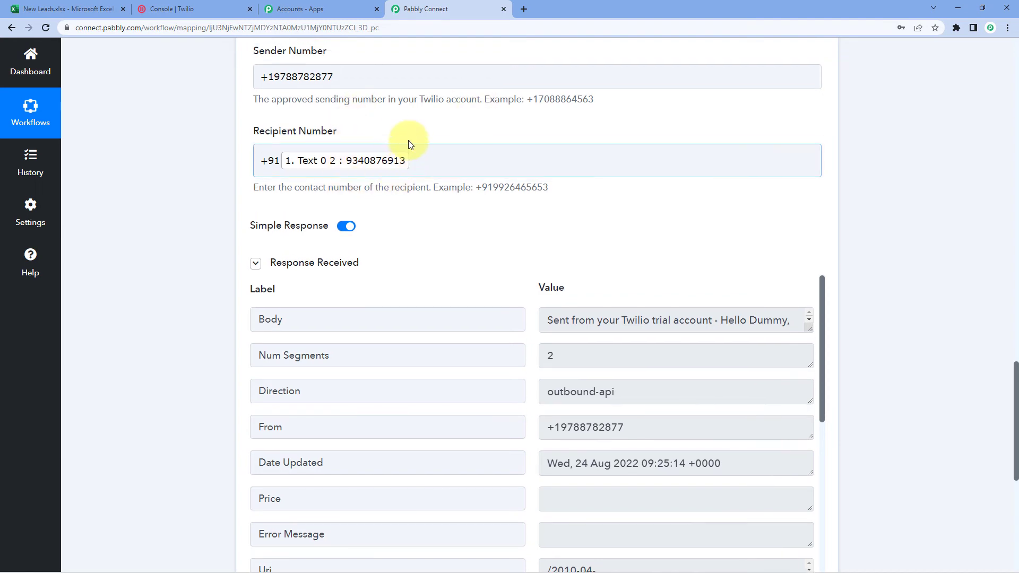
scroll(366, 121, up, 1)
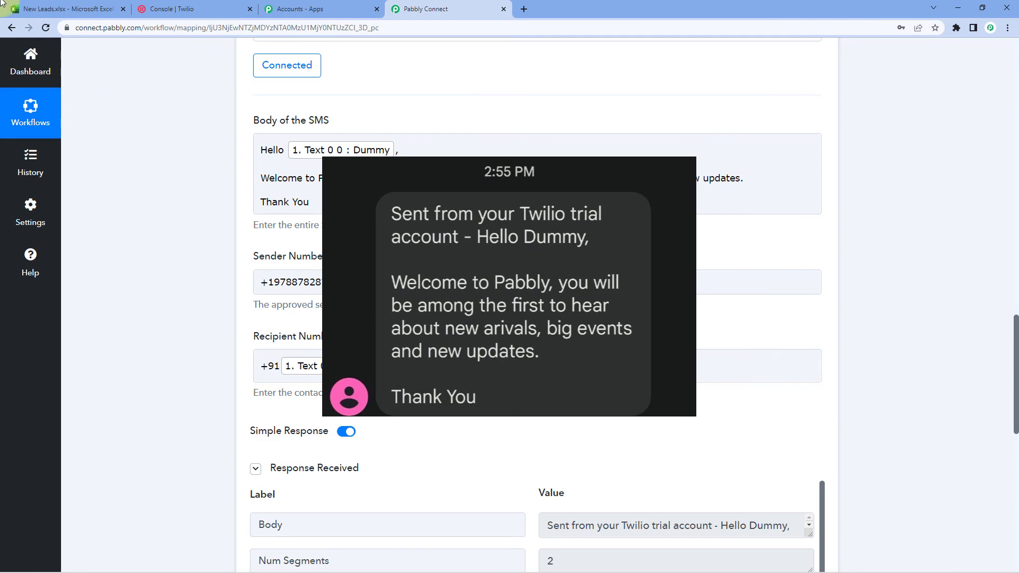
click(42, 8)
click(437, 9)
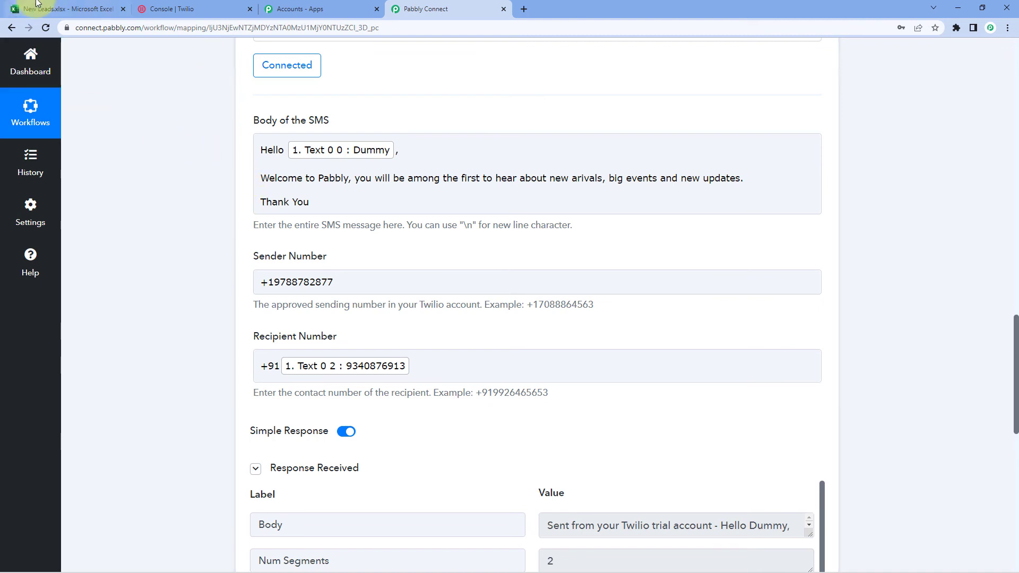
Step: Collapse the Twilio action and Excel trigger cards, declining Chrome's password-save prompt
click(51, 9)
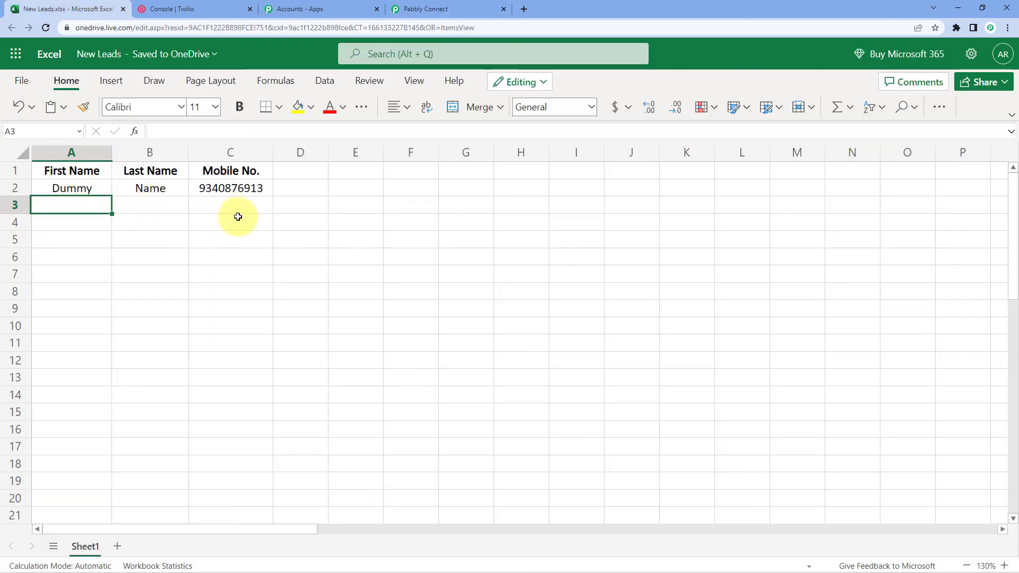
click(424, 9)
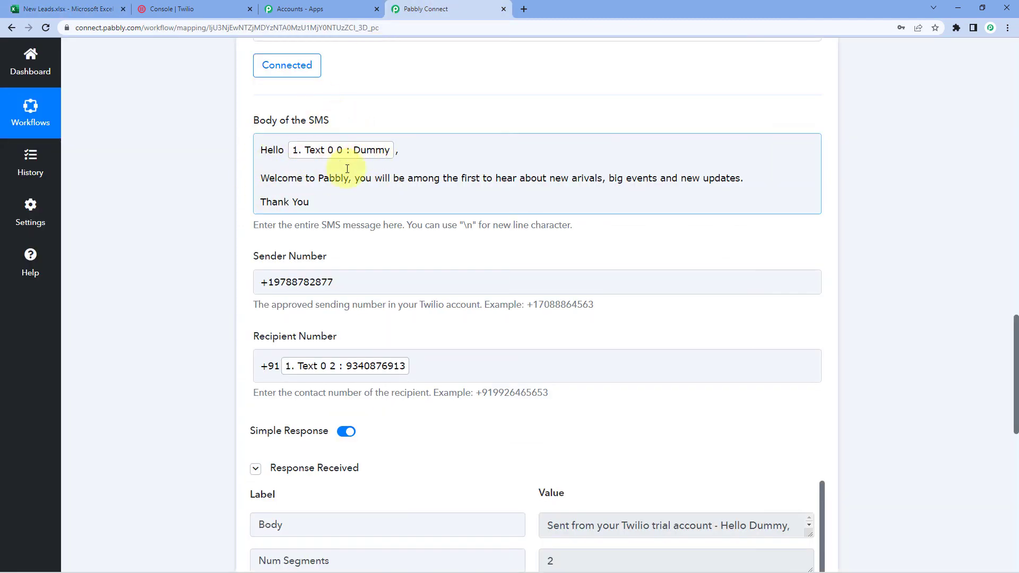
scroll(496, 111, up, 5)
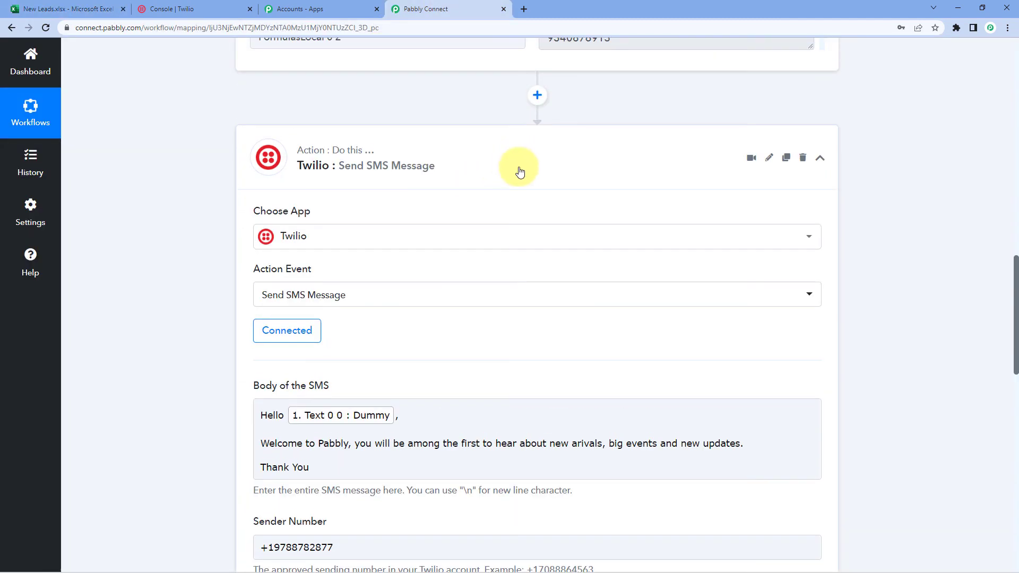
click(518, 170)
click(918, 179)
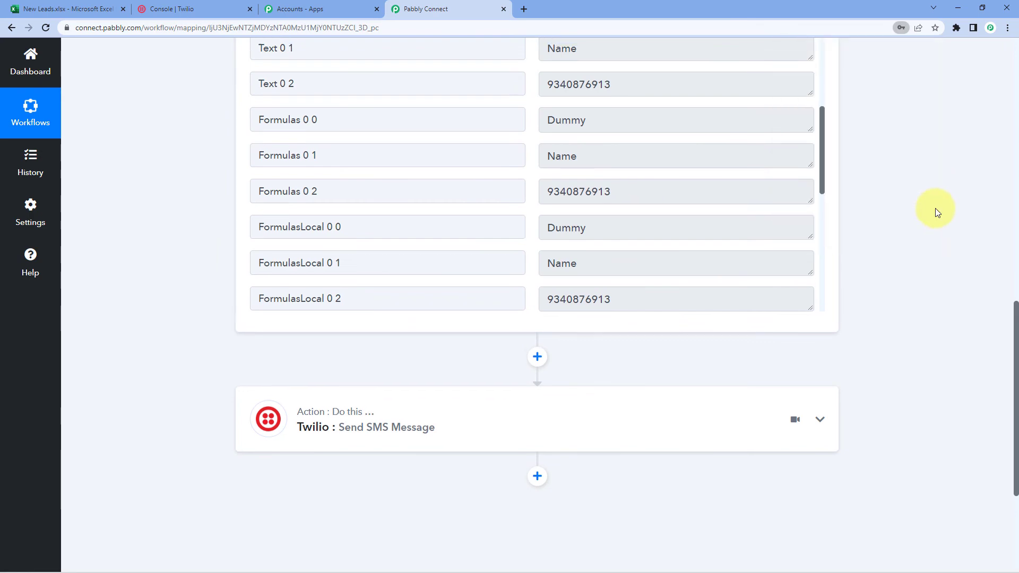
scroll(936, 212, up, 15)
click(569, 221)
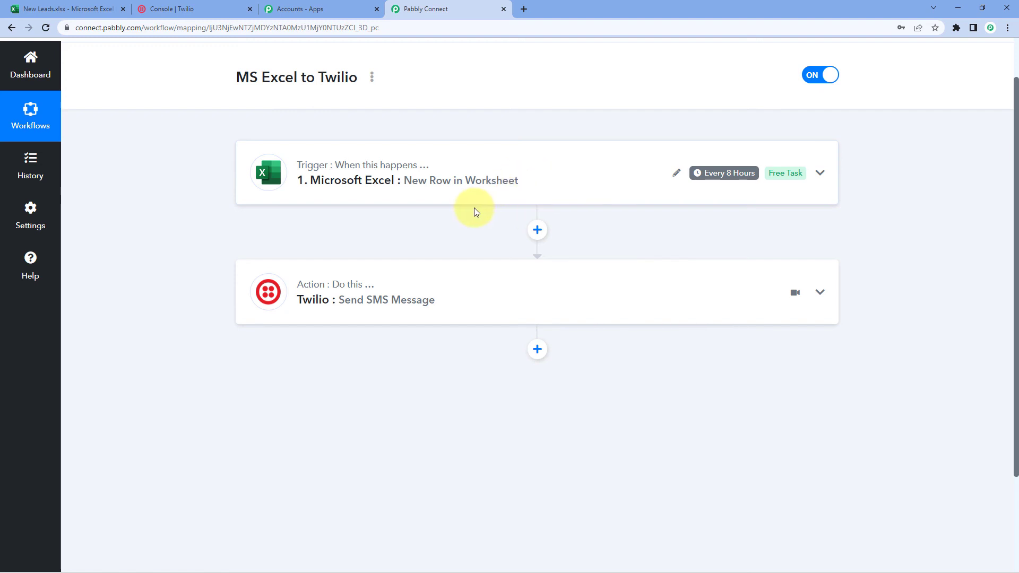
mouse_move(719, 174)
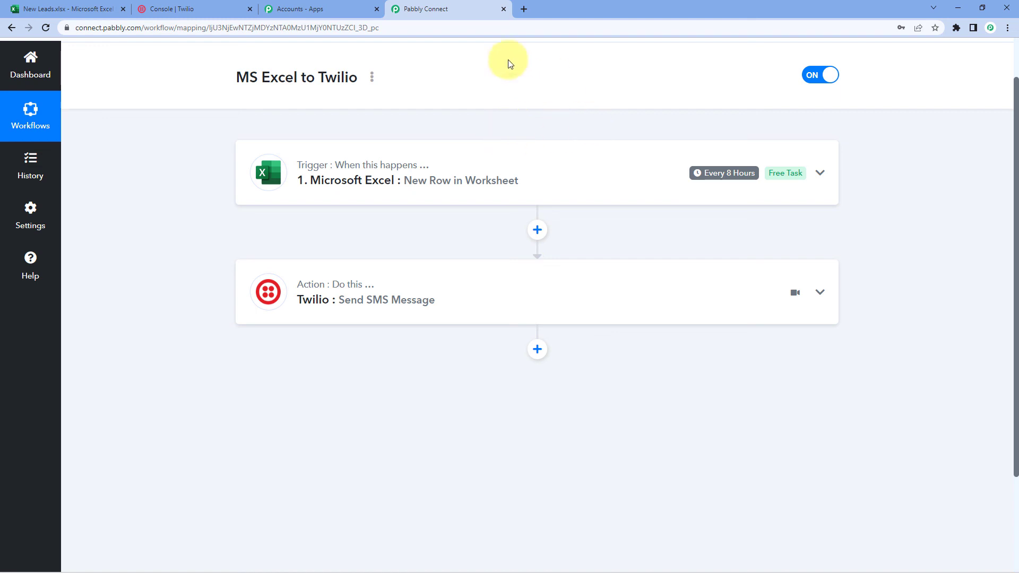
scroll(519, 128, up, 1)
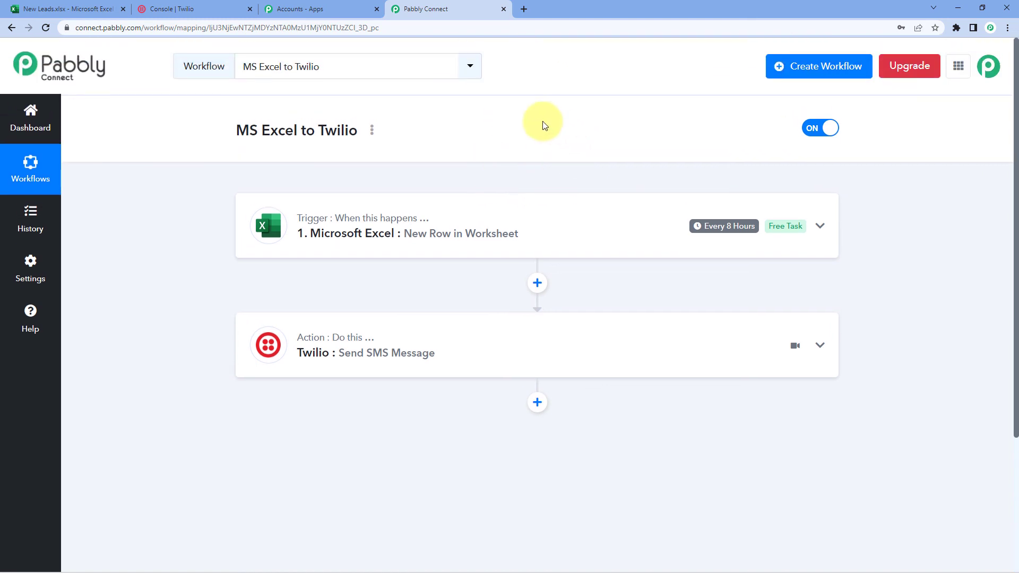